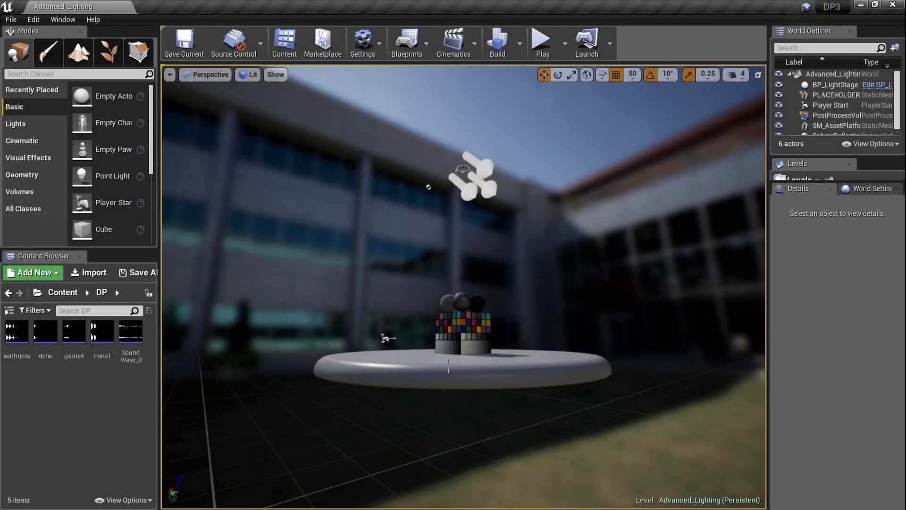
key("a")
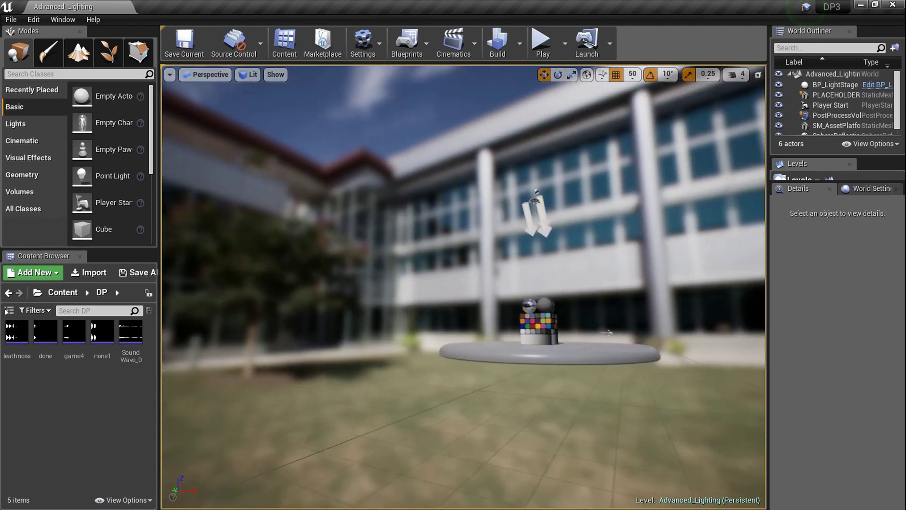
key("w")
key("d")
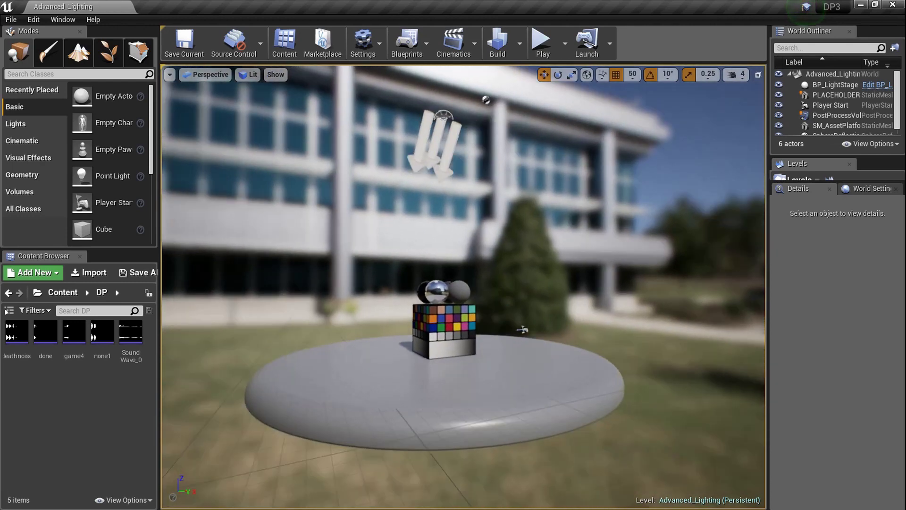
key("s")
key("w")
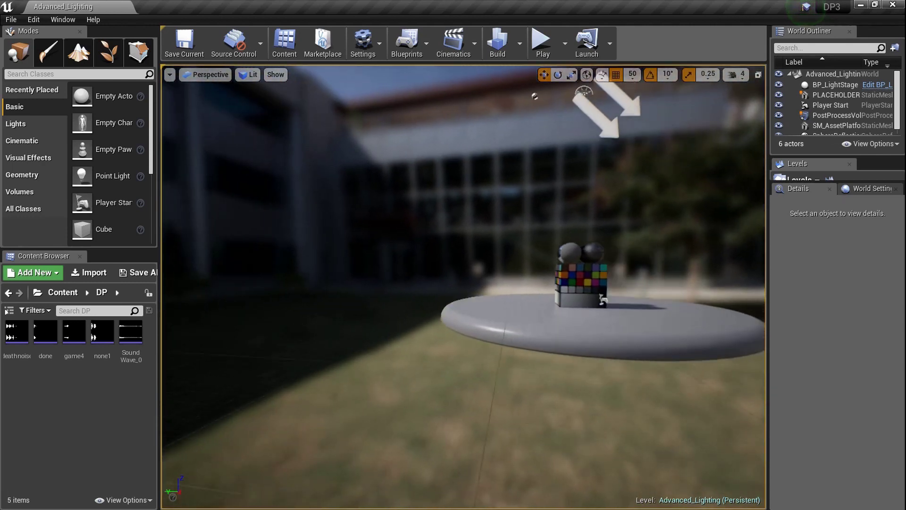
key("s")
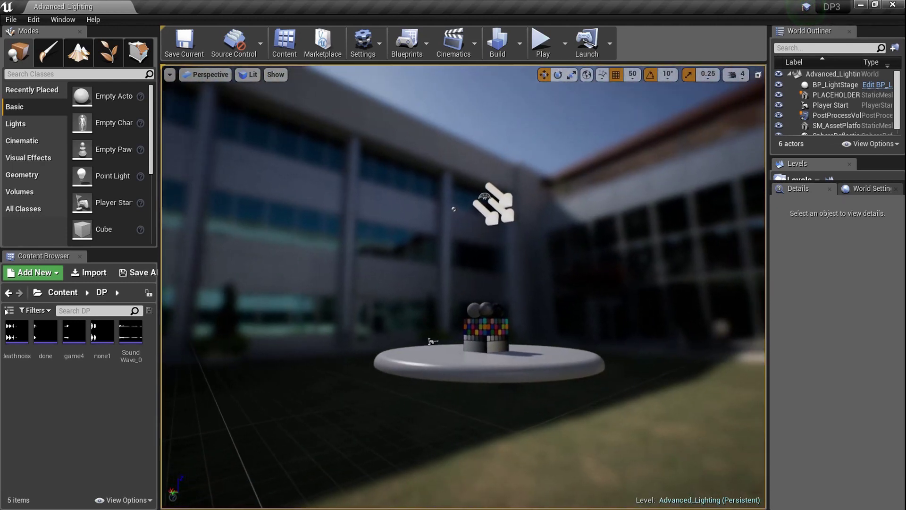
key("w")
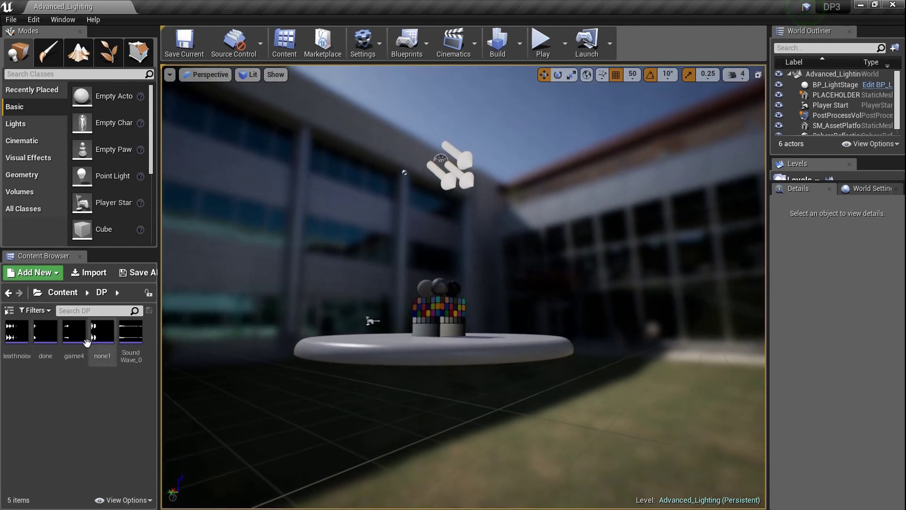
right_click_drag(392, 367, 392, 366)
key("e")
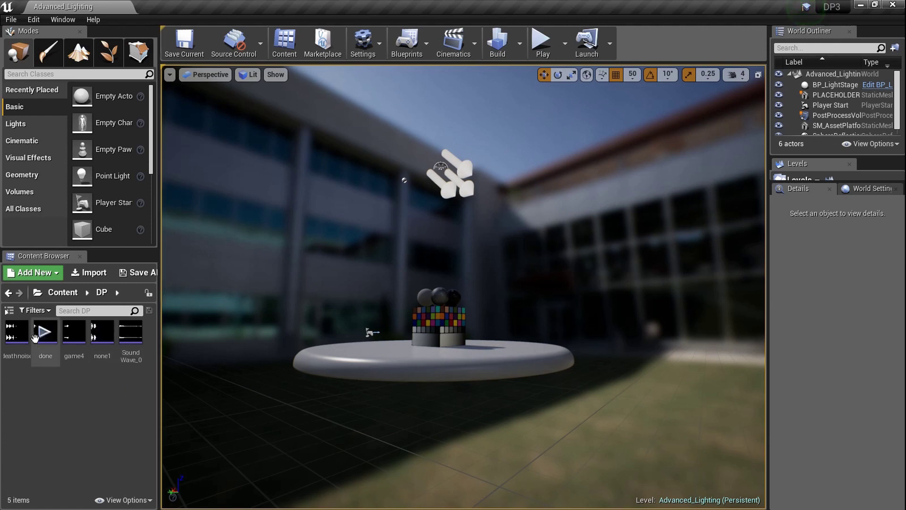
Preview the sound waves in the DP folder one by one: deathnoise, done, game4, none1 and SoundWave_0.
left_click(16, 333)
mouse_move(51, 339)
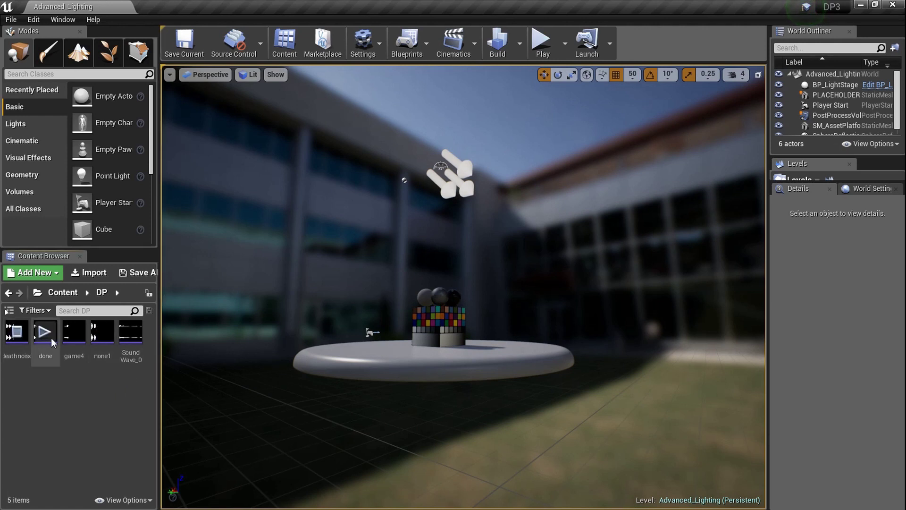
left_click(47, 332)
mouse_move(71, 334)
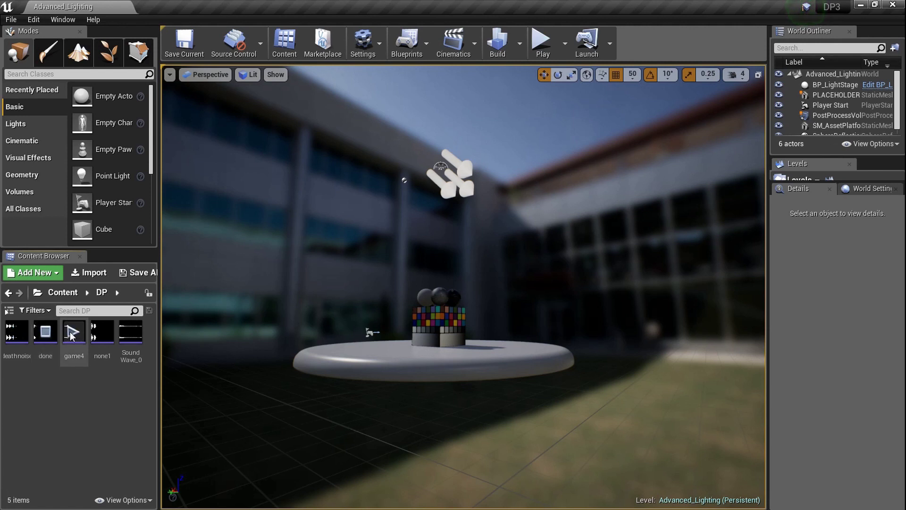
left_click(71, 333)
mouse_move(97, 335)
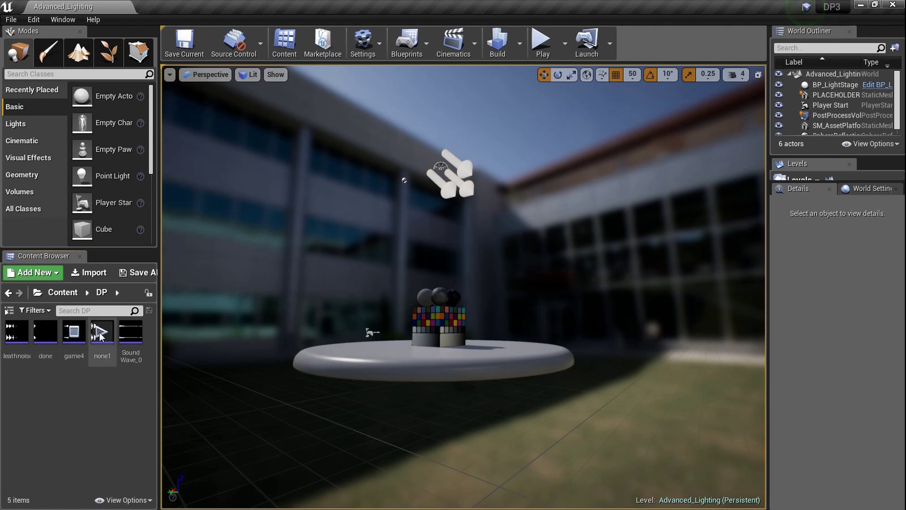
left_click(99, 332)
left_click(125, 334)
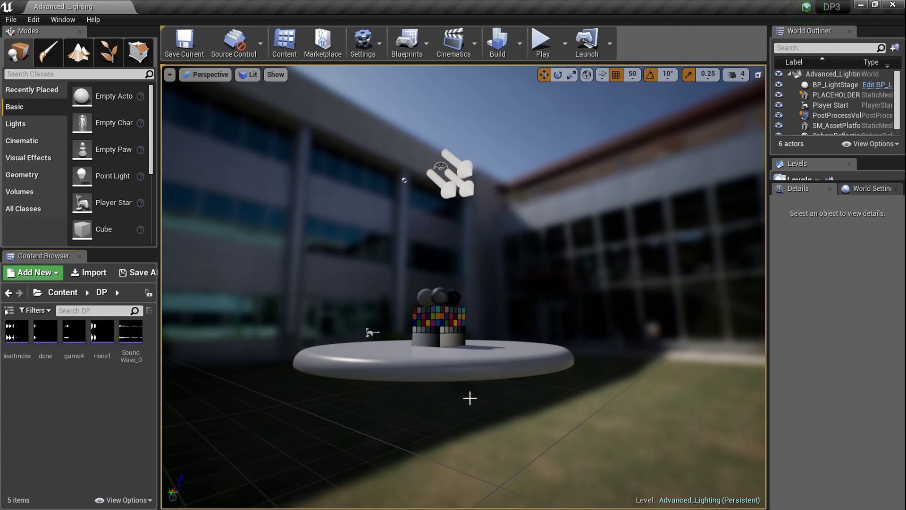
Create a Sound Cue asset named Sound in the DP folder.
right_click_drag(461, 405, 461, 408)
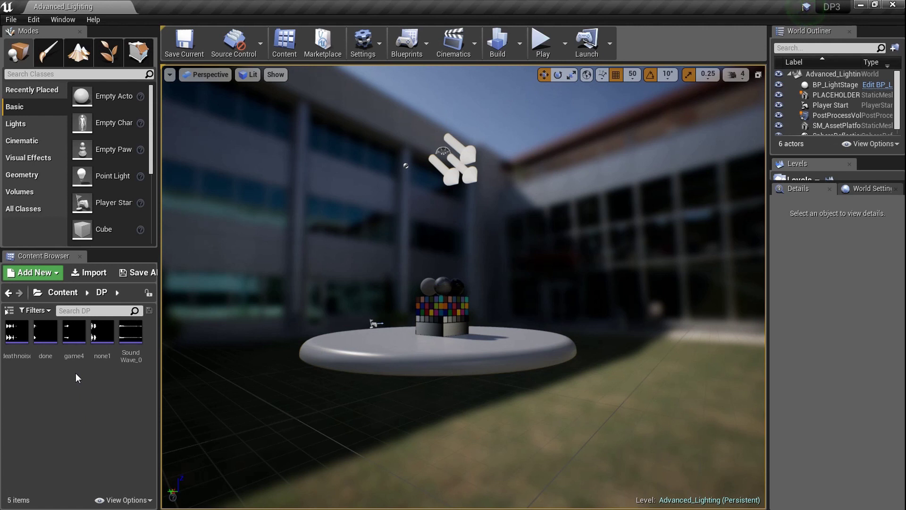
right_click(84, 385)
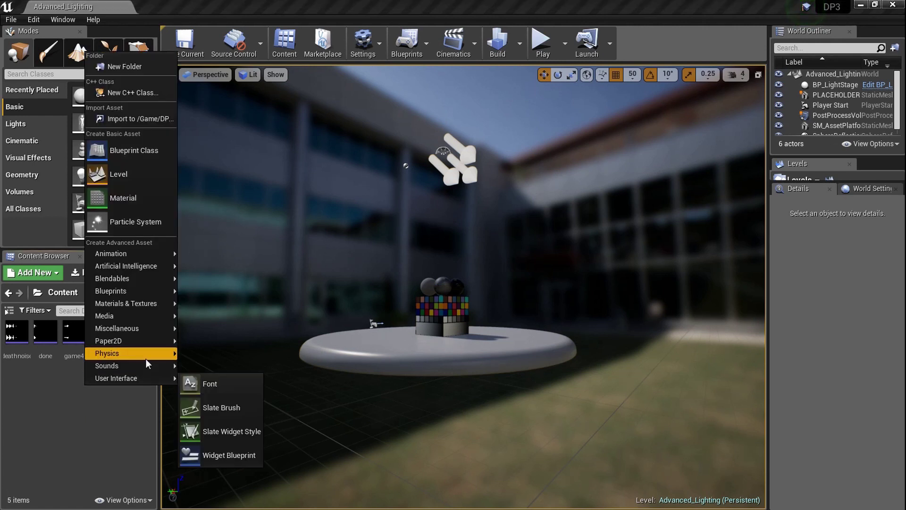
mouse_move(166, 367)
left_click(259, 478)
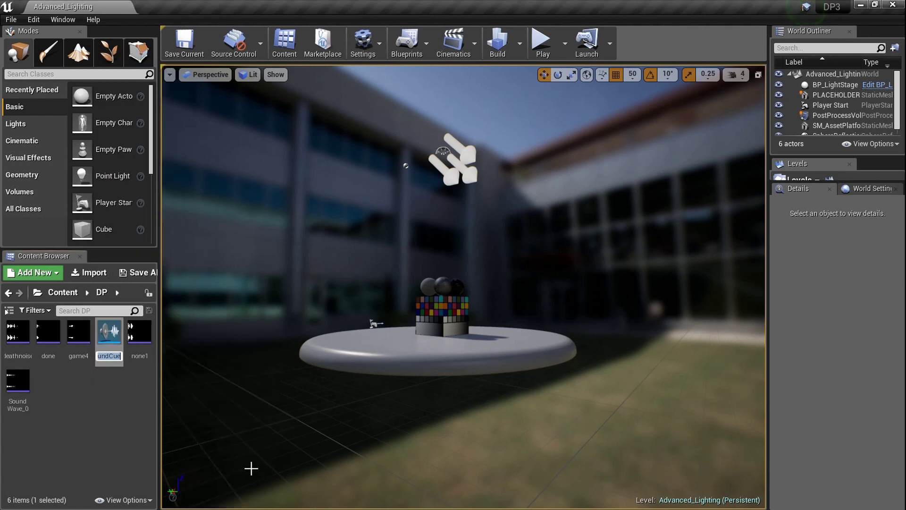
type("Sound")
key("Return")
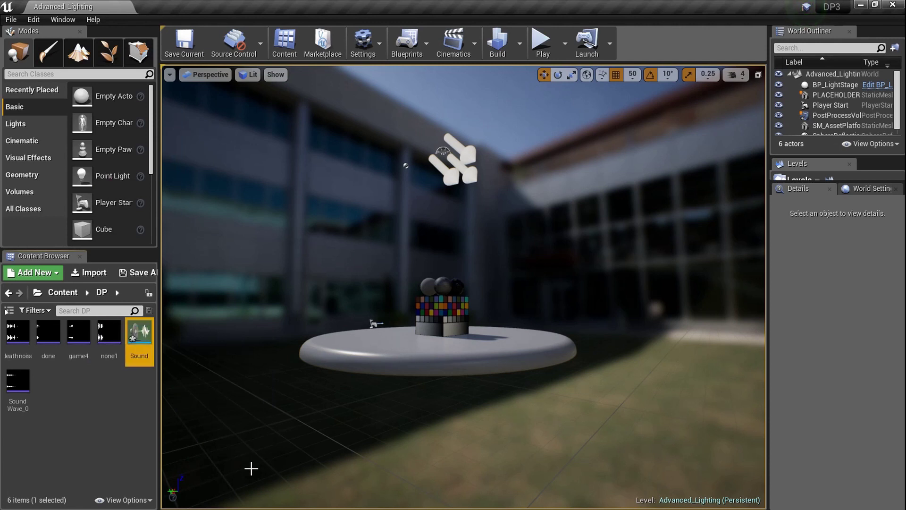
Open the Sound cue and dock its editor beside the Advanced_Lighting level tab.
double_click(140, 336)
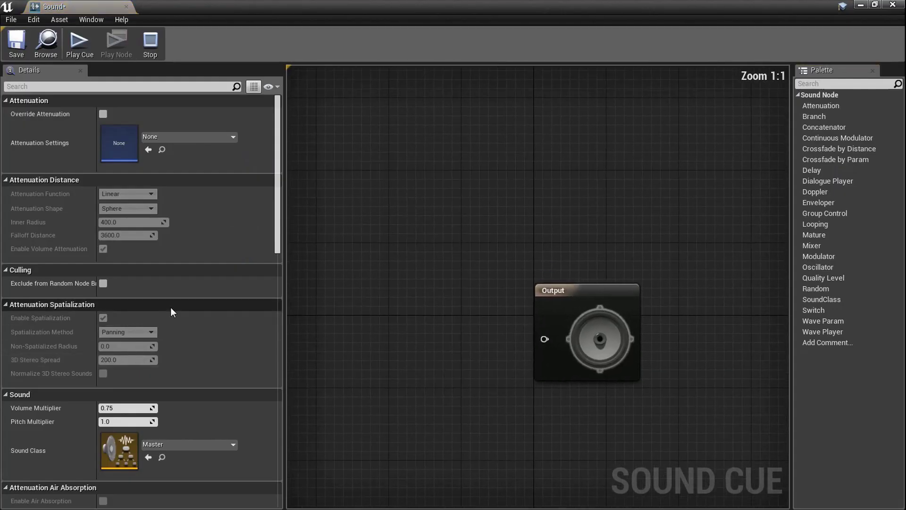
left_click_drag(108, 5, 283, 5)
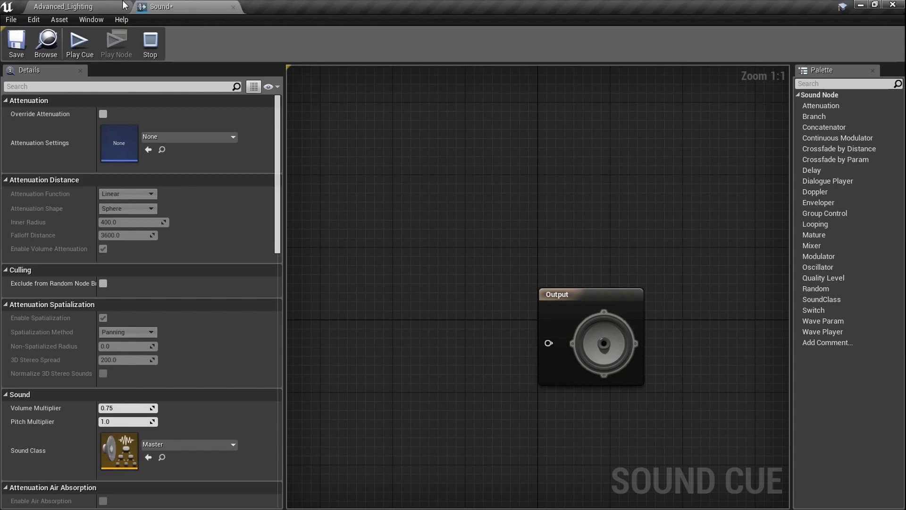
left_click(110, 5)
left_click(183, 6)
Add all five sound waves from the DP folder to the Sound cue graph and move the Output node higher beside them.
left_click(111, 5)
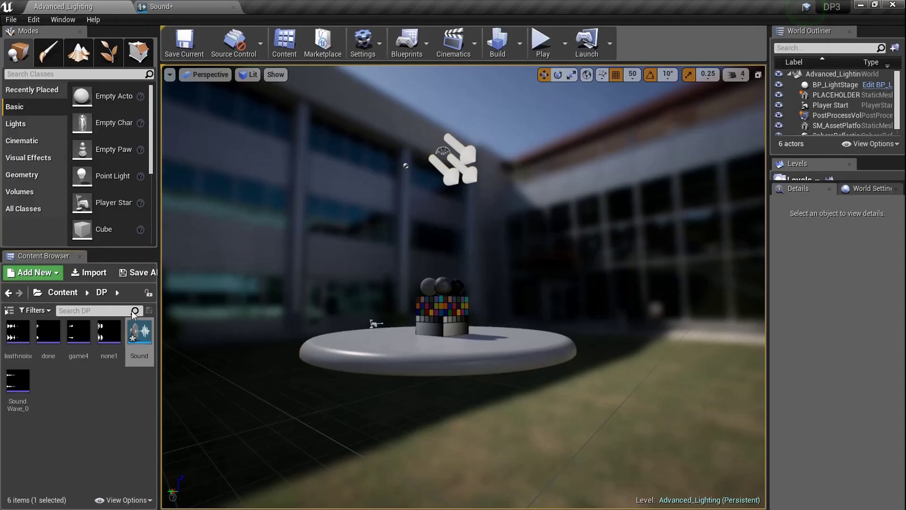
left_click_drag(102, 354, 20, 404)
left_click_drag(136, 142, 314, 236)
right_click_drag(490, 308, 566, 303)
left_click_drag(635, 319, 627, 234)
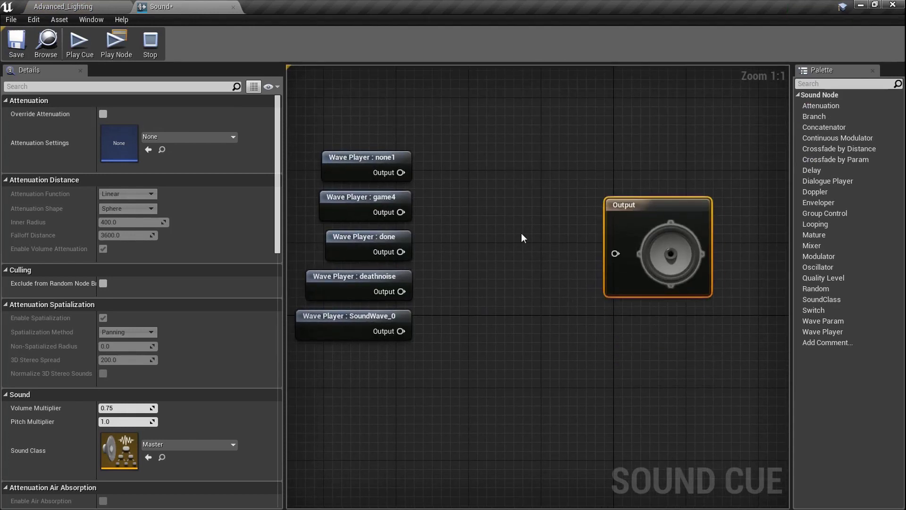
Add an unconnected Random node to the cue graph and delete it.
right_click(486, 262)
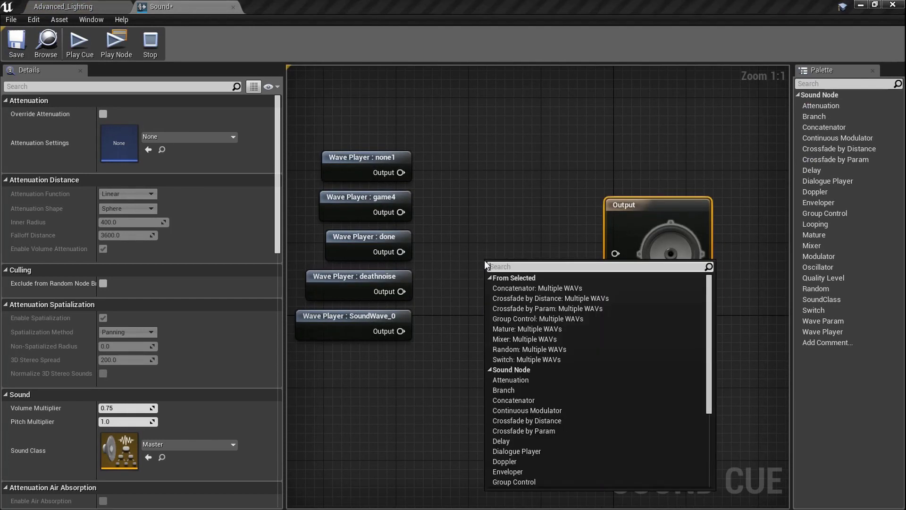
type("random")
key("Return")
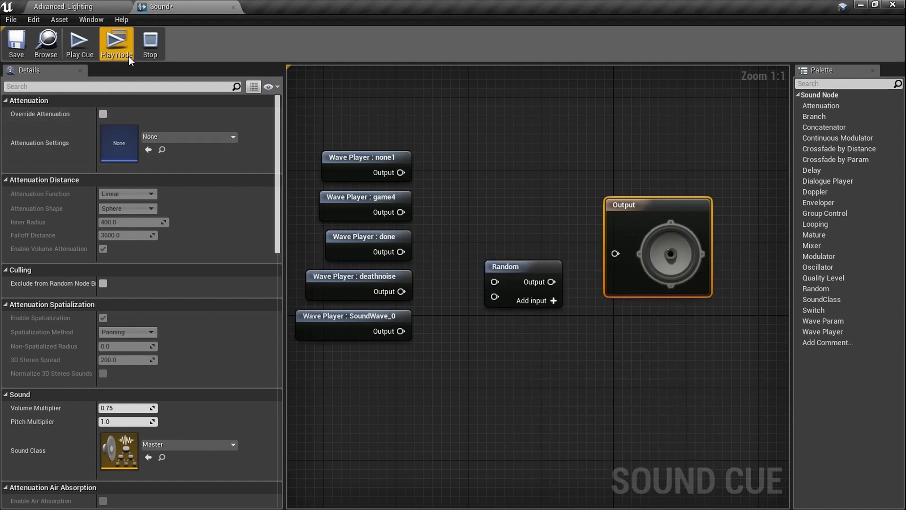
left_click(514, 268)
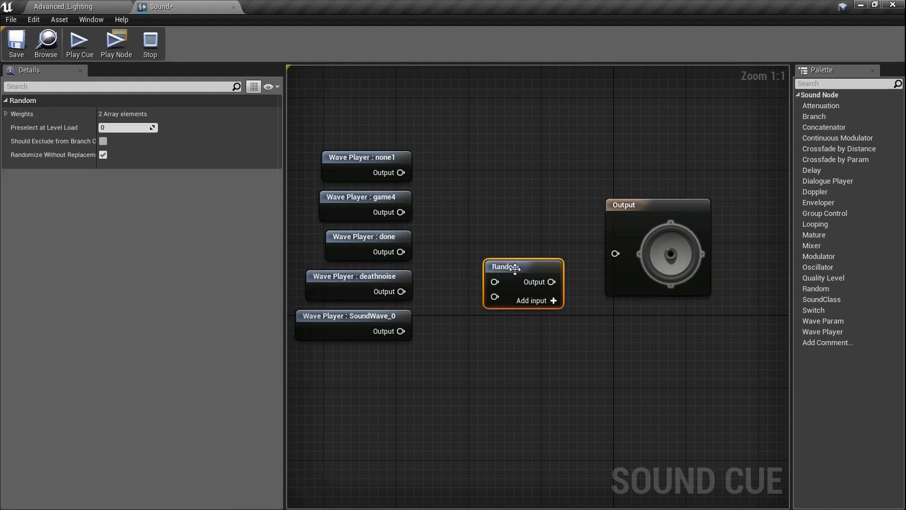
key("Delete")
Select all five Wave Player nodes and move them farther away from the Output node.
scroll(515, 268, "down", 1)
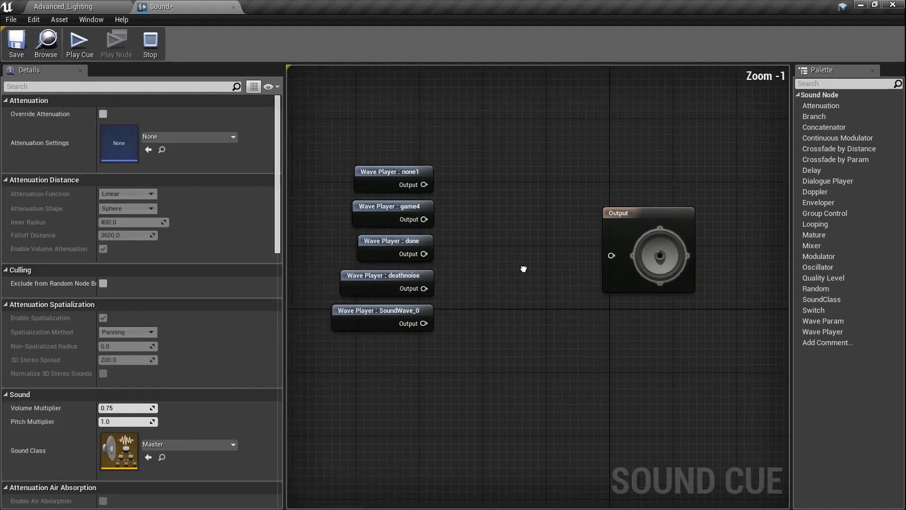
left_click_drag(482, 344, 407, 146)
left_click_drag(430, 178, 390, 185)
scroll(492, 228, "up", 1)
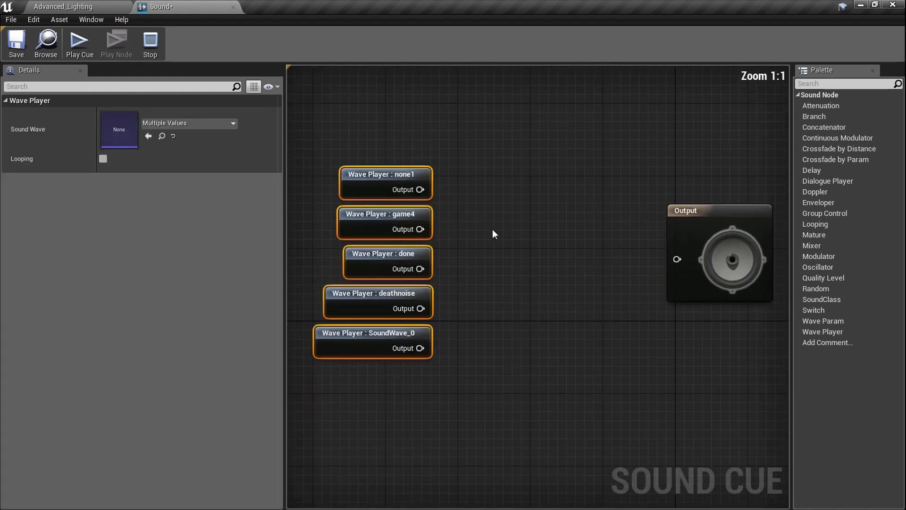
Add a Mixer node wired to the five selected Wave Players, reposition it, and undo both changes.
right_click(492, 255)
scroll(491, 255, "up", 5)
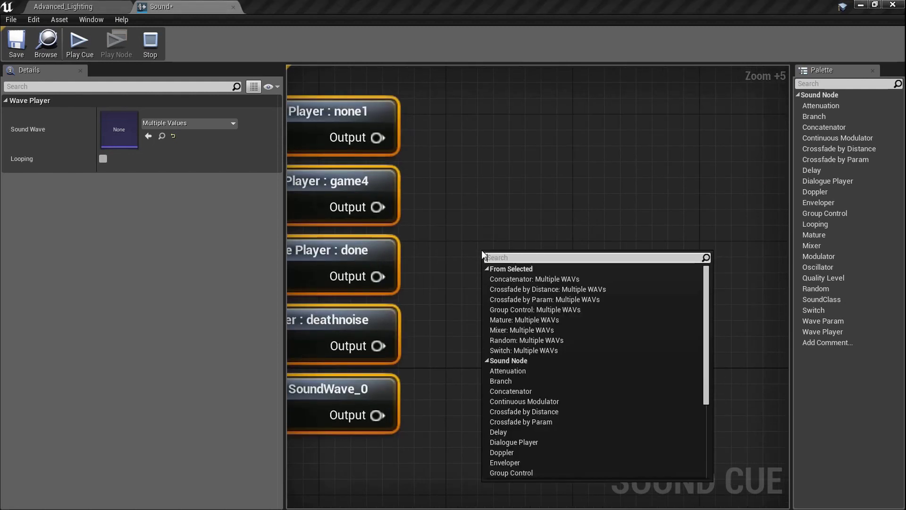
type("mixer")
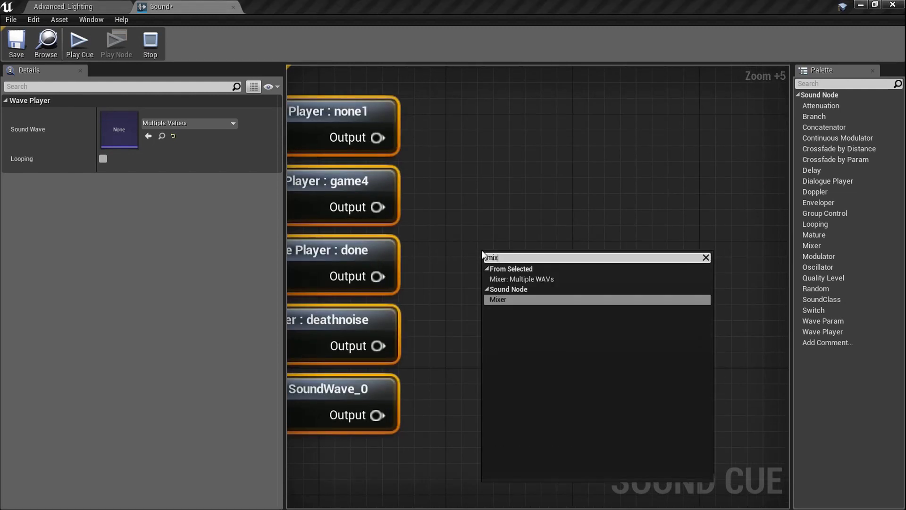
key("Return")
left_click_drag(520, 265, 532, 225)
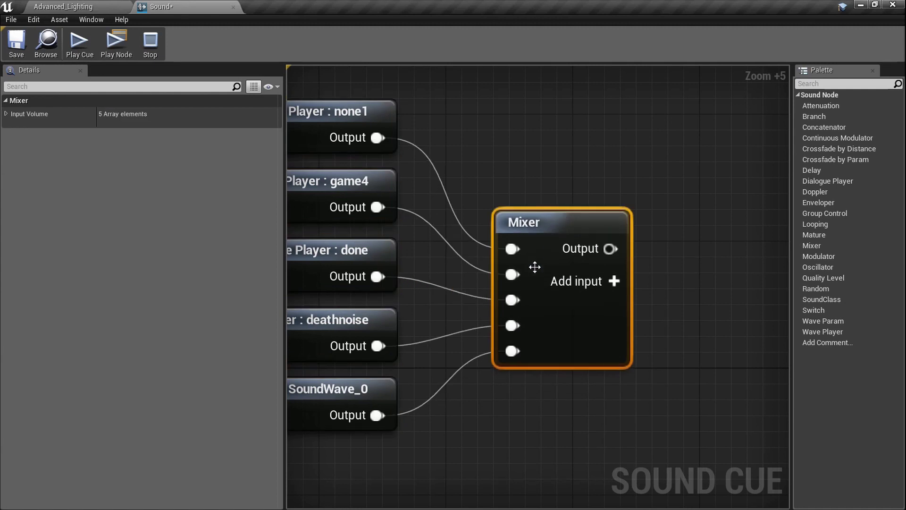
key("ctrl+z")
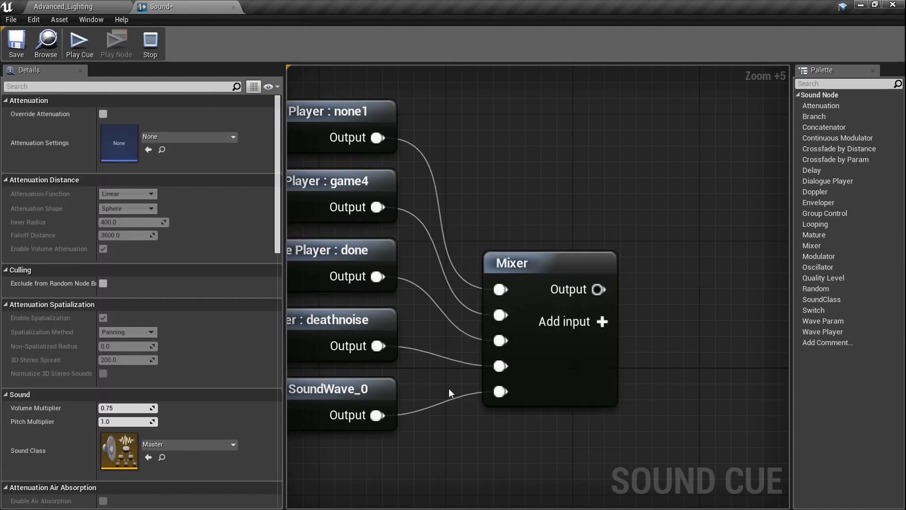
key("ctrl+z")
Reselect the five Wave Players, add a Mixer node connected to all of them, and delete it.
left_click_drag(445, 402, 360, 133)
right_click(495, 235)
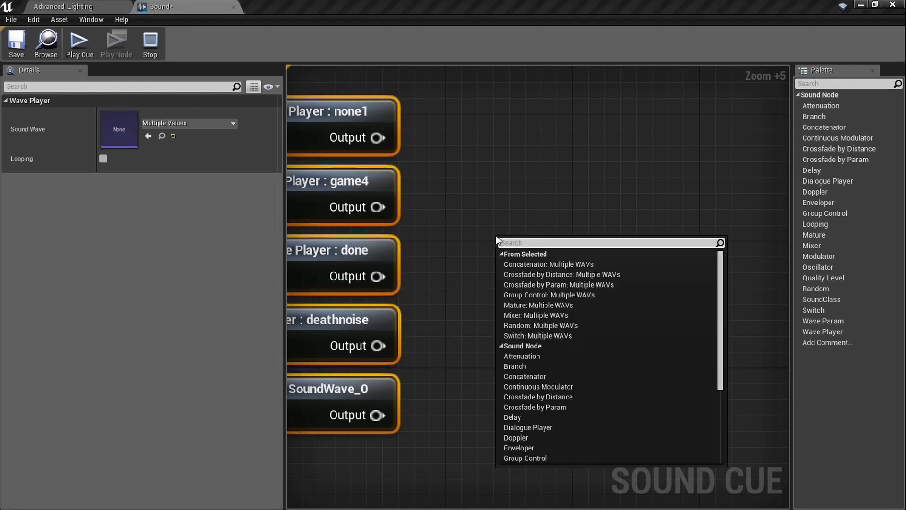
type("mixer")
key("Return")
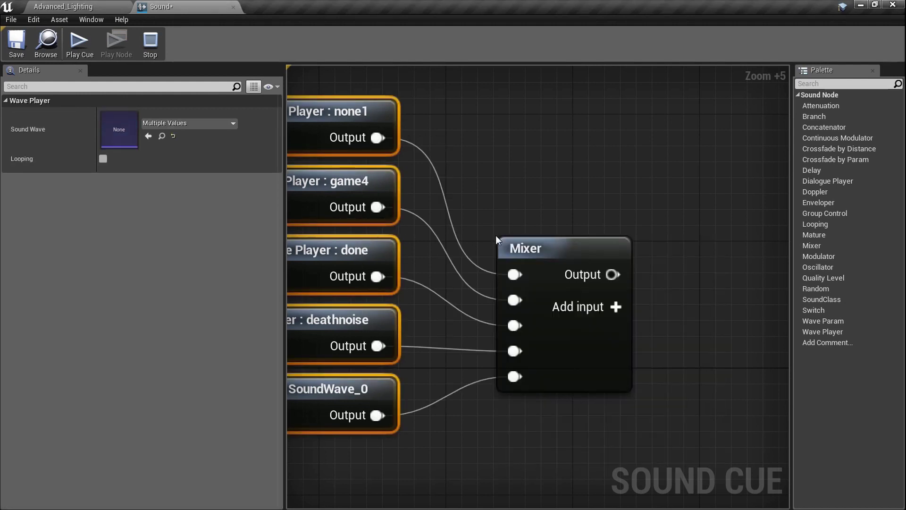
left_click(536, 245)
key("Delete")
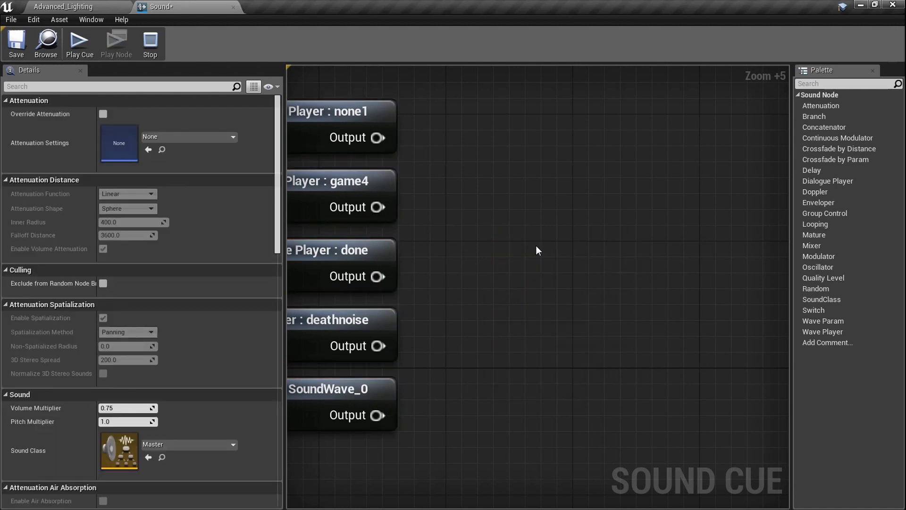
Add a Mixer node with no Wave Players selected, leaving it unconnected, and delete it.
right_click(536, 246)
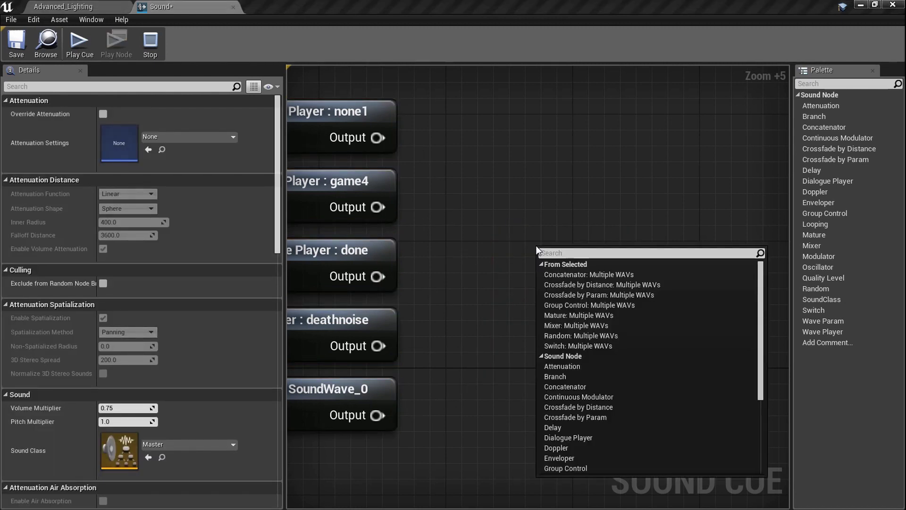
right_click(529, 246)
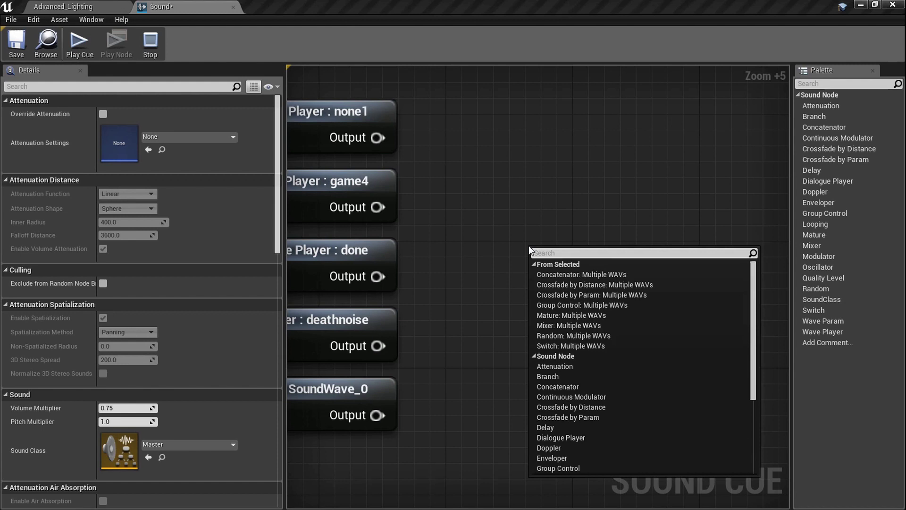
type("mixer")
key("Return")
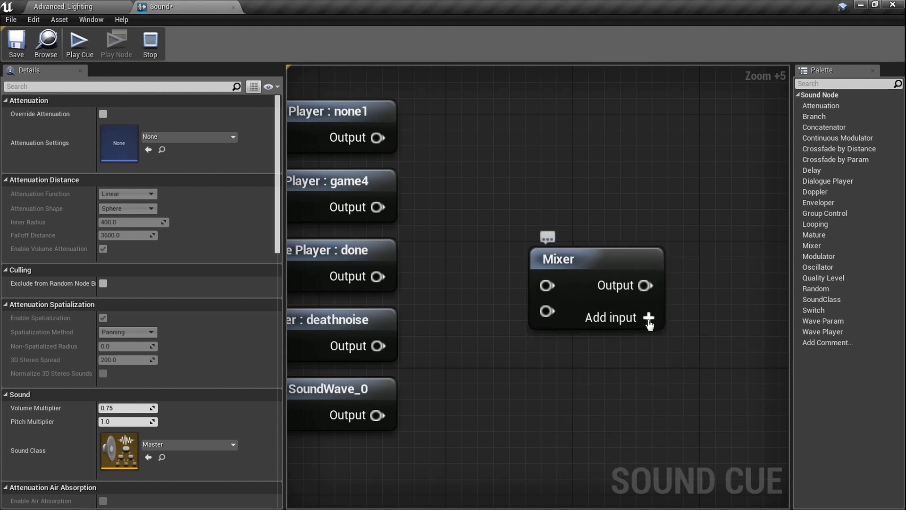
left_click(561, 275)
key("Delete")
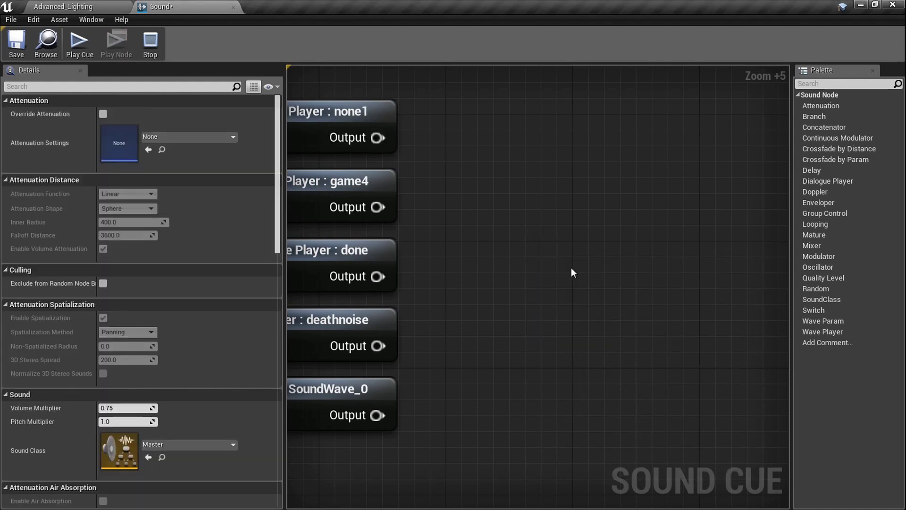
Select all five Wave Player nodes and add a Mixer node connected to all of them.
scroll(571, 268, "down", 1)
left_click_drag(525, 386, 297, 97)
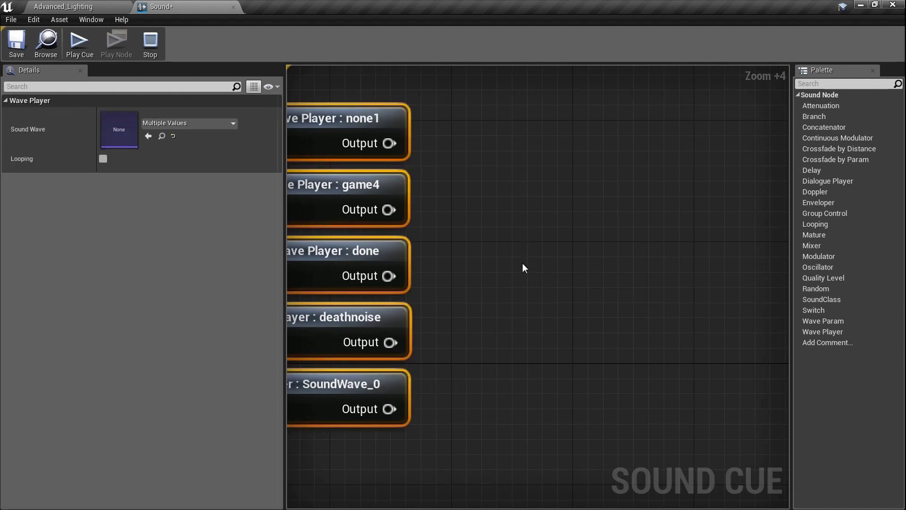
right_click(522, 263)
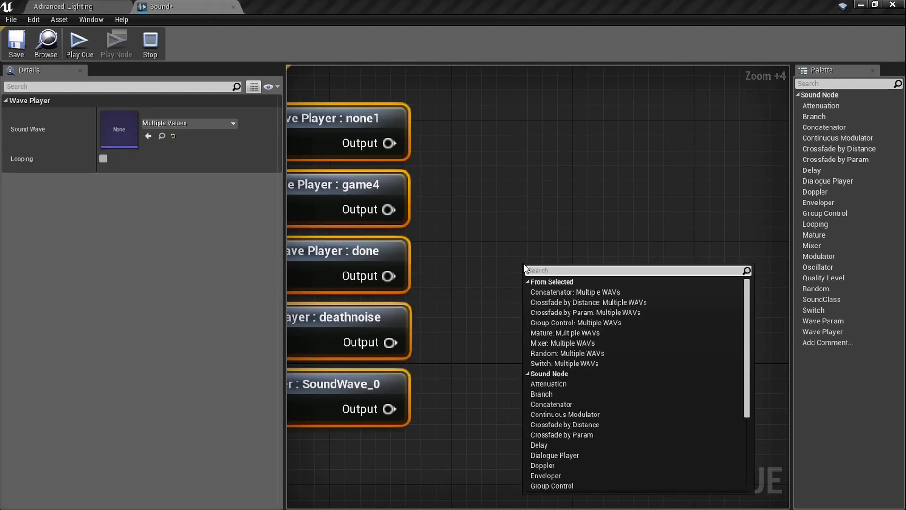
type("mix")
key("Return")
Disconnect the done, deathnoise and SoundWave_0 Wave Players from the Mixer and connect the Mixer's output to the Output node.
scroll(523, 263, "down", 4)
right_click_drag(524, 263, 552, 244)
scroll(552, 244, "up", 5, "ctrl")
left_click(528, 359, "alt")
left_click(528, 384, "alt")
left_click(528, 333, "alt")
scroll(531, 304, "down", 1)
left_click_drag(562, 343, 758, 301)
scroll(555, 263, "down", 2)
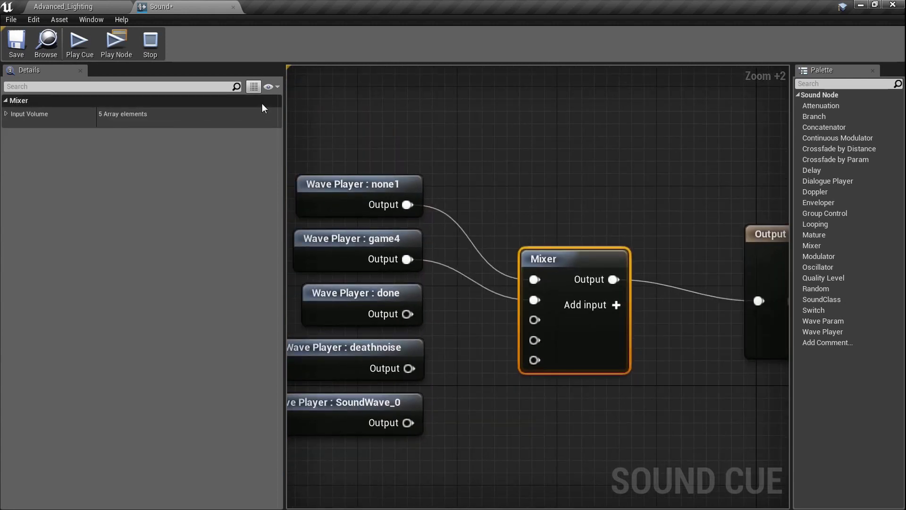
Select the Output node and play it to hear none1 and game4 mixed together.
left_click(757, 258)
key("Home")
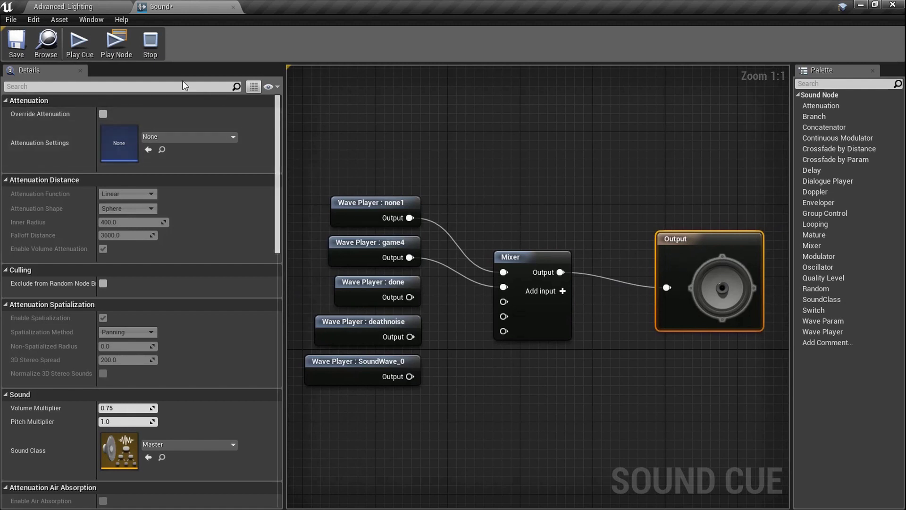
left_click(124, 56)
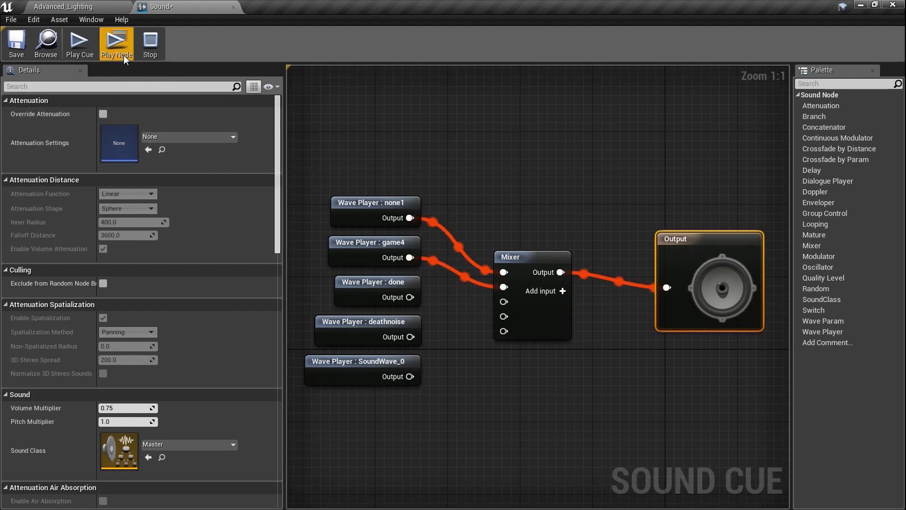
Connect the done, deathnoise and SoundWave_0 Wave Players to the three free Mixer inputs, playing the node to test the mix.
left_click_drag(408, 297, 419, 337)
left_click(125, 50)
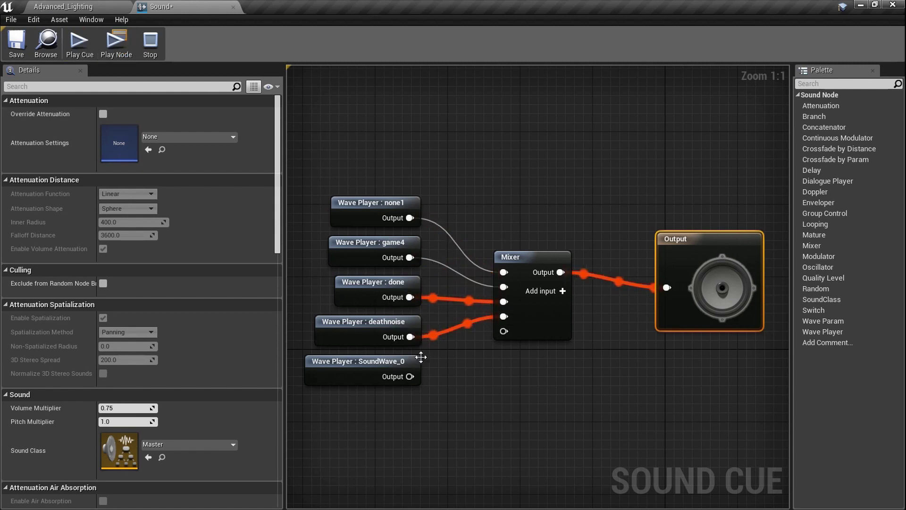
left_click_drag(409, 377, 504, 331)
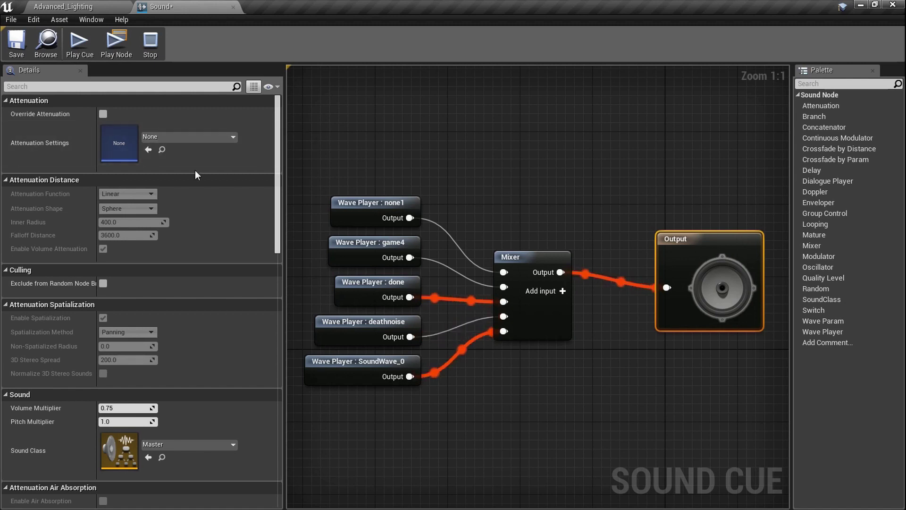
left_click(144, 50)
left_click(125, 49)
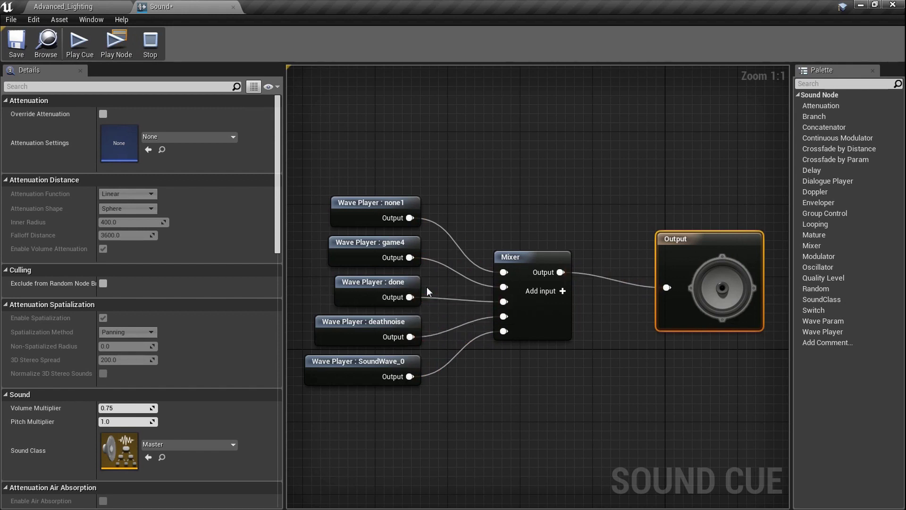
Replay the Output node with all five sounds mixed and examine the Mixer's input connections.
left_click(127, 54)
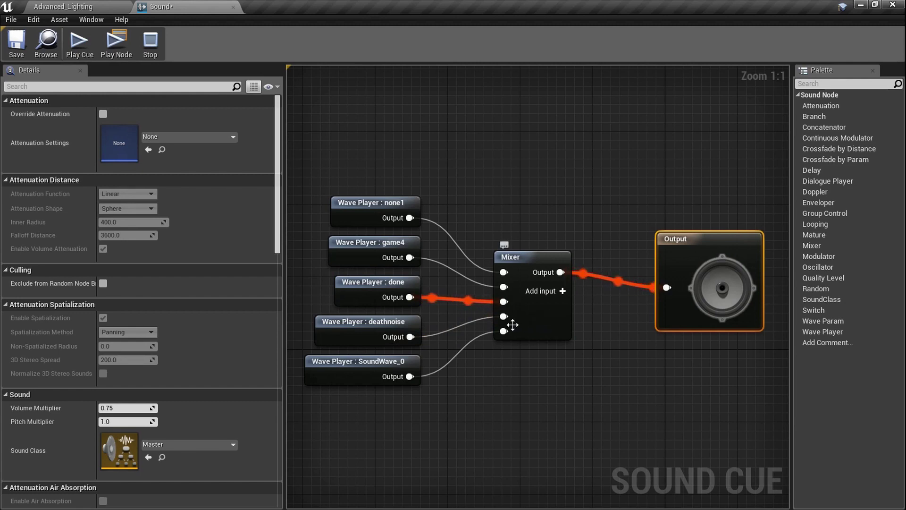
scroll(513, 325, "down", 2)
scroll(524, 321, "up", 5)
scroll(553, 317, "down", 1)
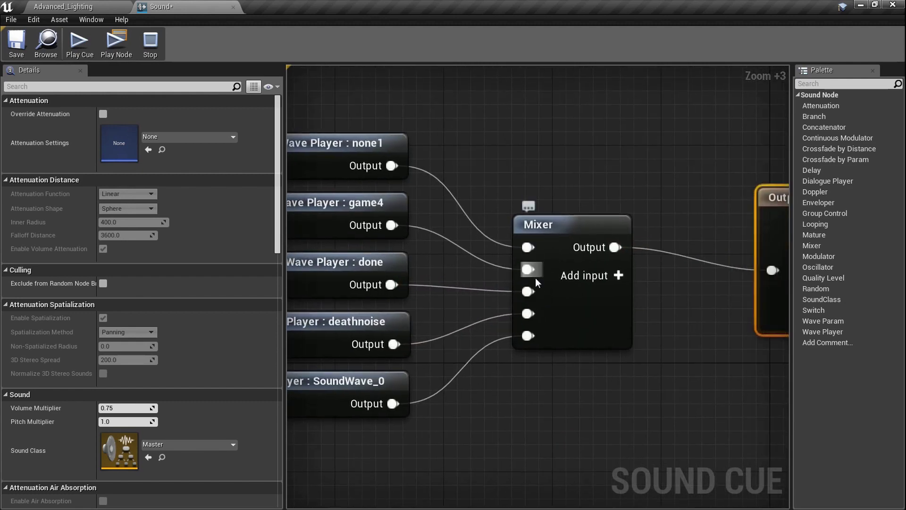
scroll(525, 267, "up", 1)
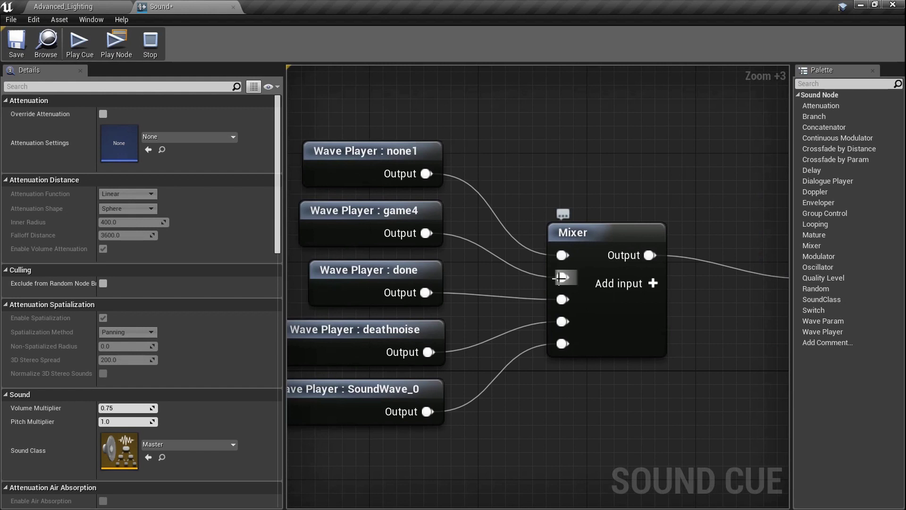
left_click(115, 43)
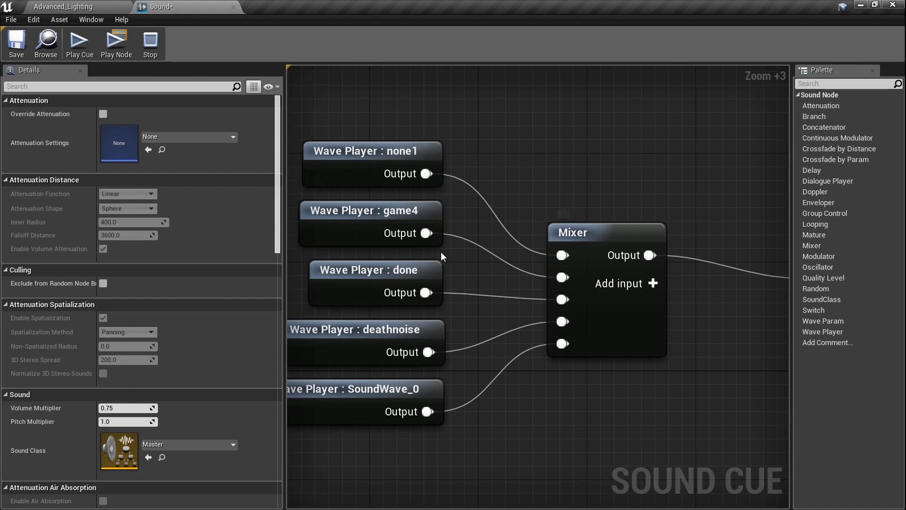
Disconnect all five Wave Players from the Mixer's inputs.
scroll(422, 329, "down", 3)
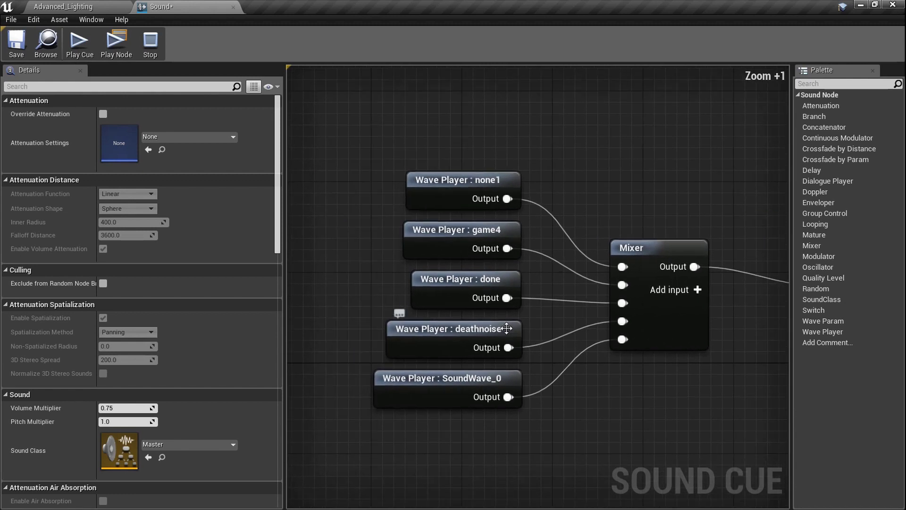
left_click_drag(465, 415, 355, 216)
left_click(600, 279, "alt")
left_click(600, 294, "alt")
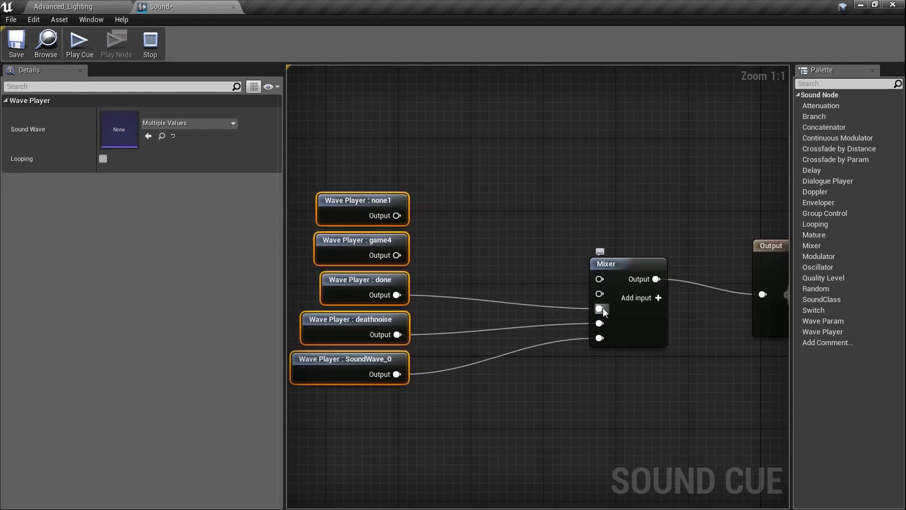
left_click(609, 314)
left_click(600, 323, "alt")
left_click(600, 337, "alt")
left_click(600, 308, "alt")
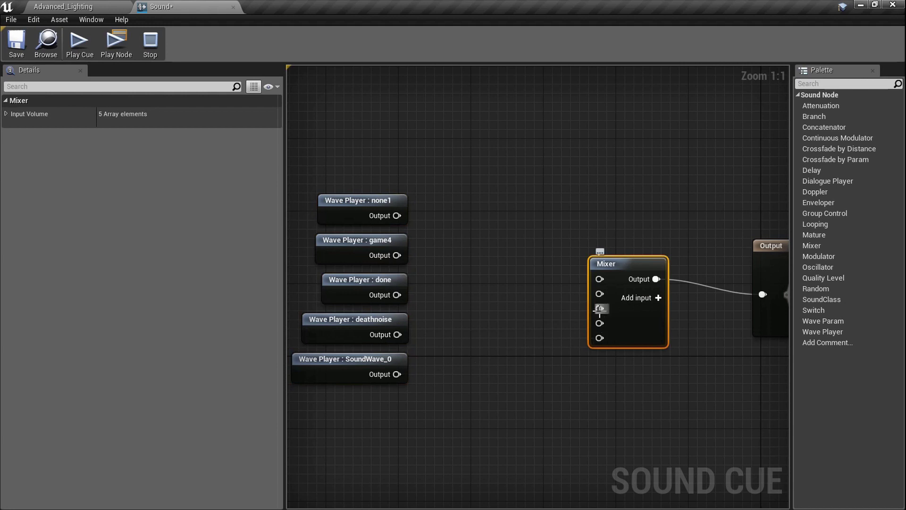
Add a Delay node and place it between the none1 Wave Player and the Mixer.
right_click(485, 244)
type("delay")
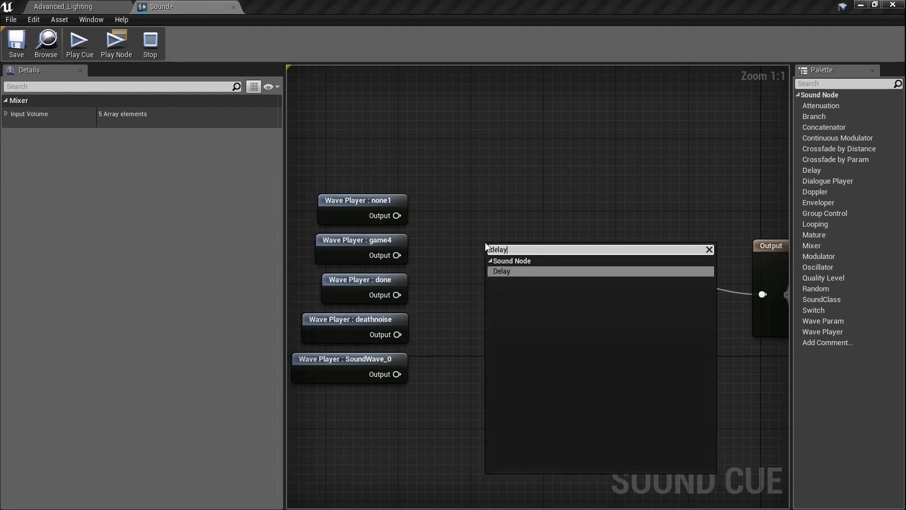
key("Return")
scroll(485, 242, "up", 5, "ctrl")
left_click_drag(525, 249, 506, 169)
left_click(506, 169)
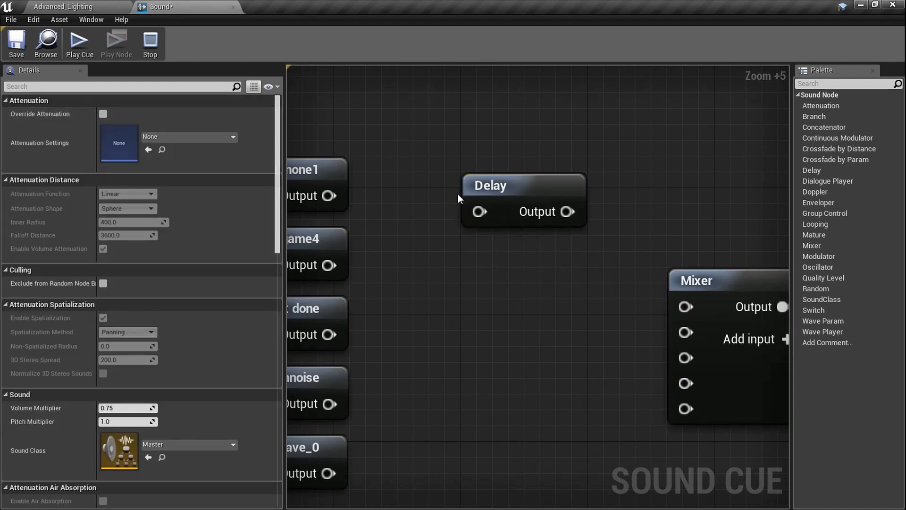
Set the node's Delay Min and Delay Max to 1.0 and wire it between none1 and the Mixer's first input.
left_click(506, 185)
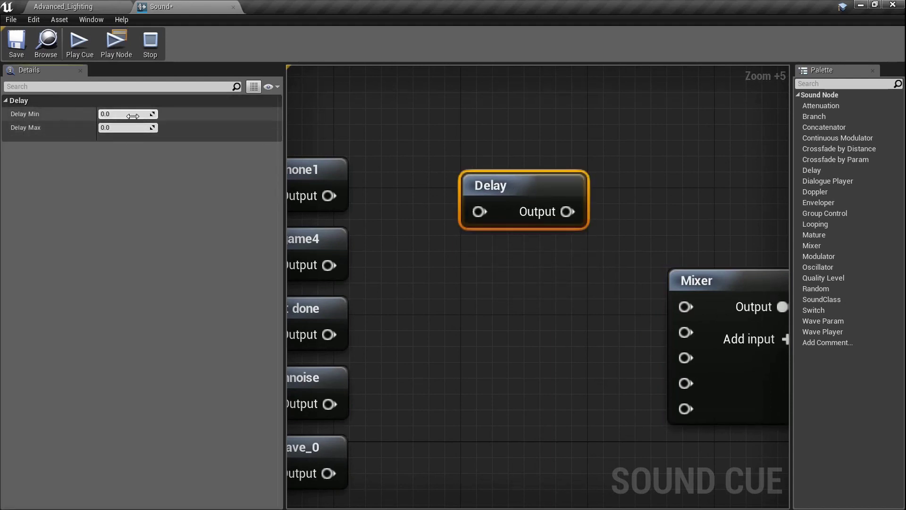
type("1")
key("Tab")
type("1")
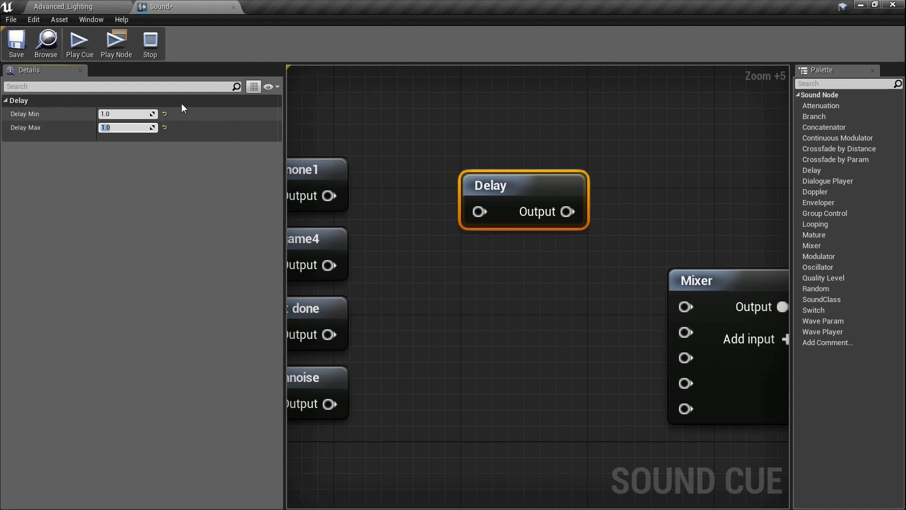
scroll(417, 198, "down", 5)
left_click_drag(385, 202, 587, 265)
Duplicate the Delay node between game4 and the Mixer, and connect done, deathnoise and SoundWave_0 directly to the remaining Mixer inputs.
key("ctrl+c")
key("ctrl+v")
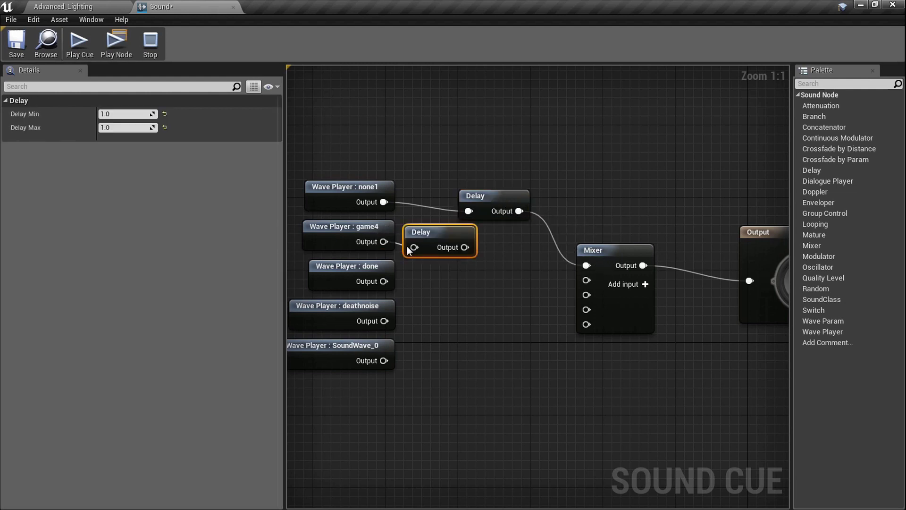
left_click_drag(428, 239, 387, 281)
left_click_drag(385, 320, 384, 360)
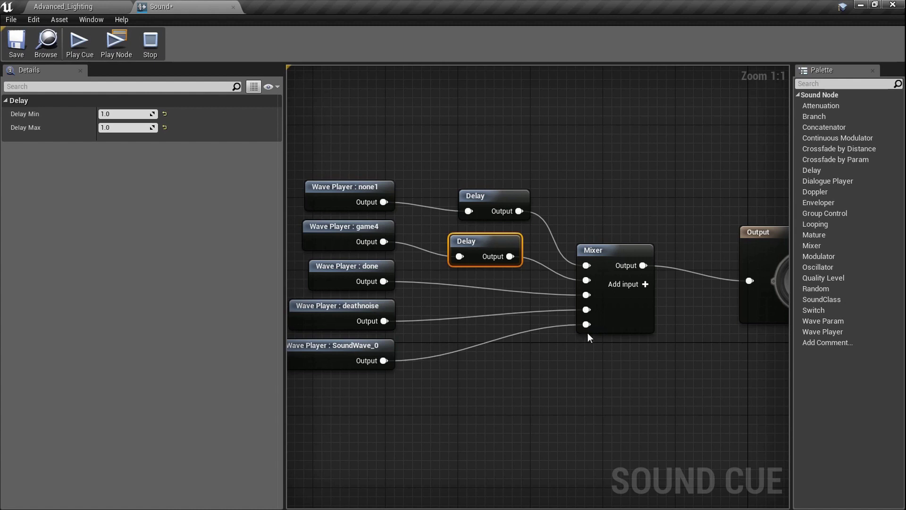
Select the Output node and play it, stopping and replaying to hear the mix with the two delayed sounds.
scroll(629, 308, "down", 2)
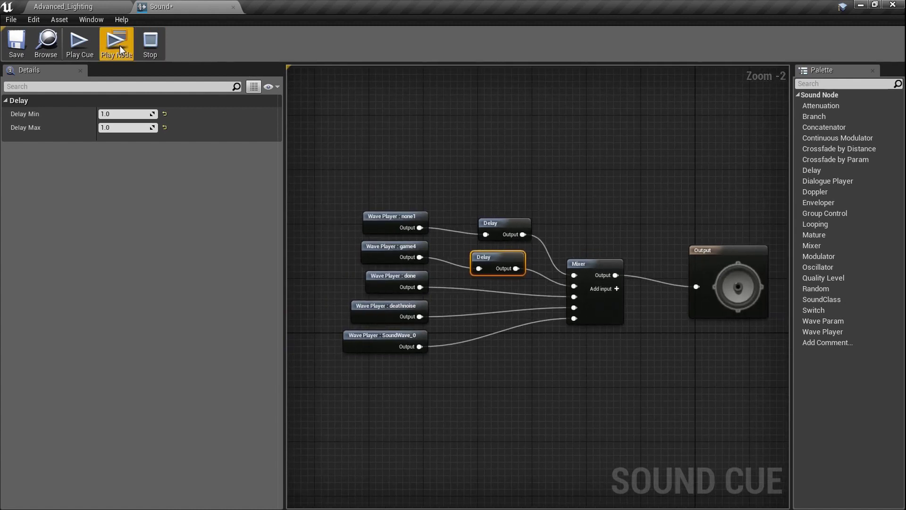
left_click(713, 288)
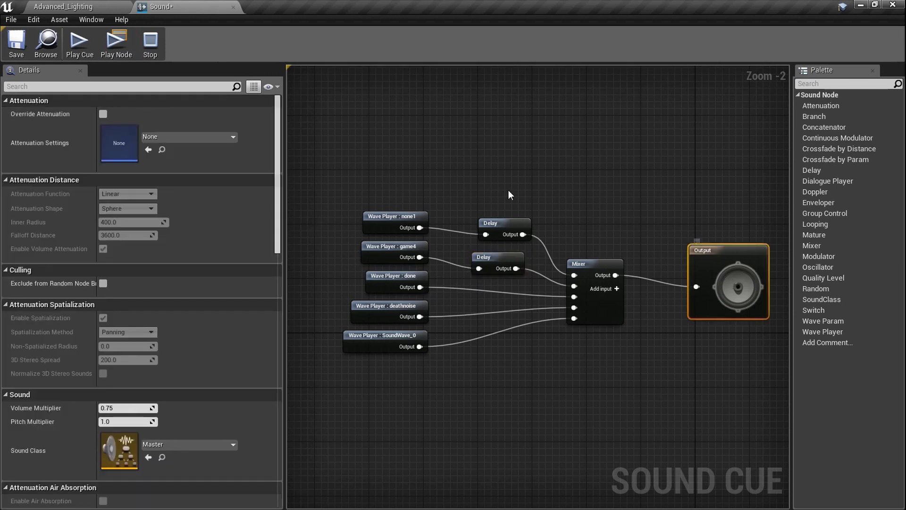
left_click(510, 261)
left_click(729, 295)
left_click(124, 52)
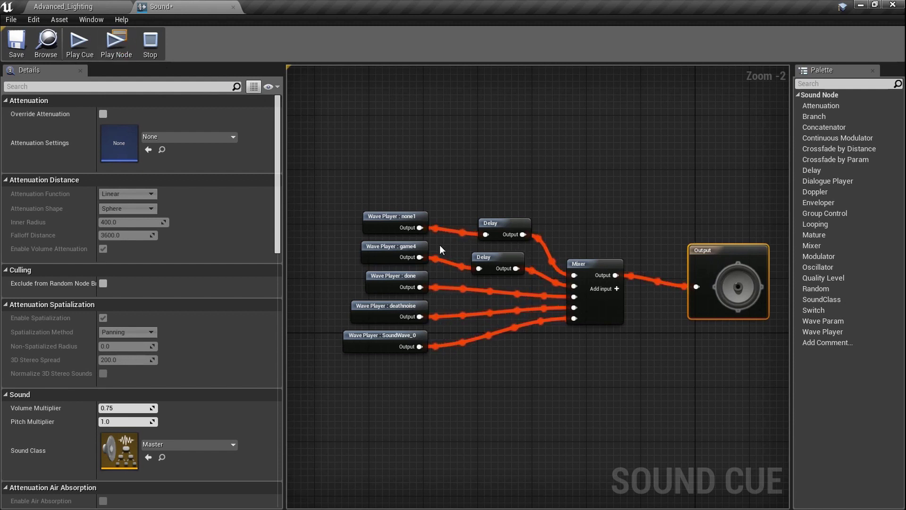
left_click(152, 47)
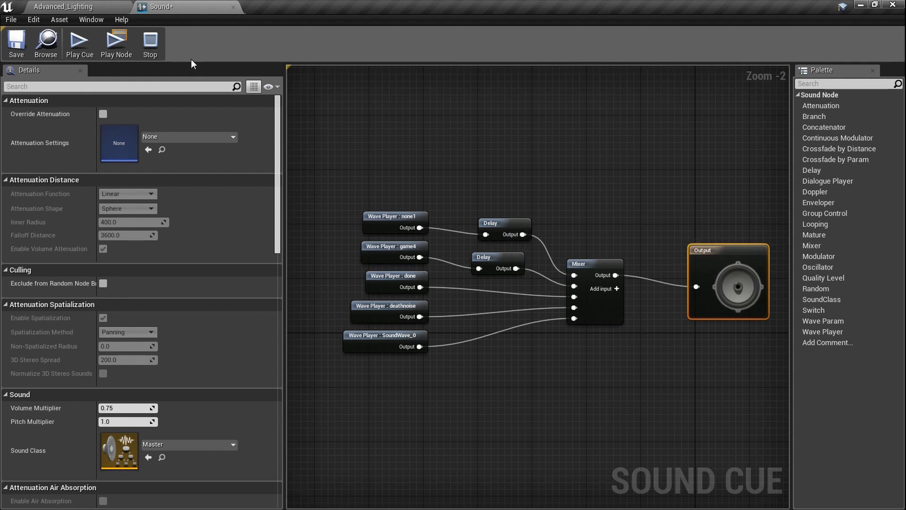
left_click(116, 49)
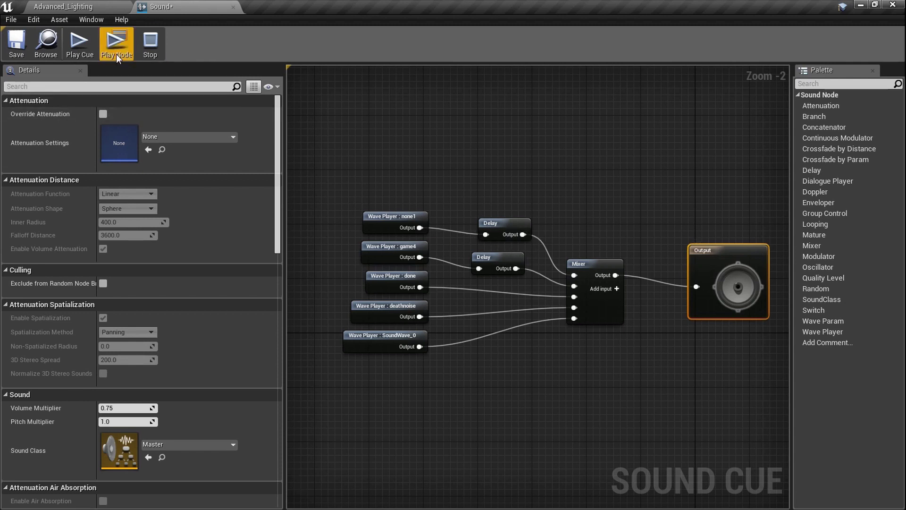
Delete both Delay nodes and the Mixer node, leaving only the Wave Players and the Output node.
left_click(513, 238)
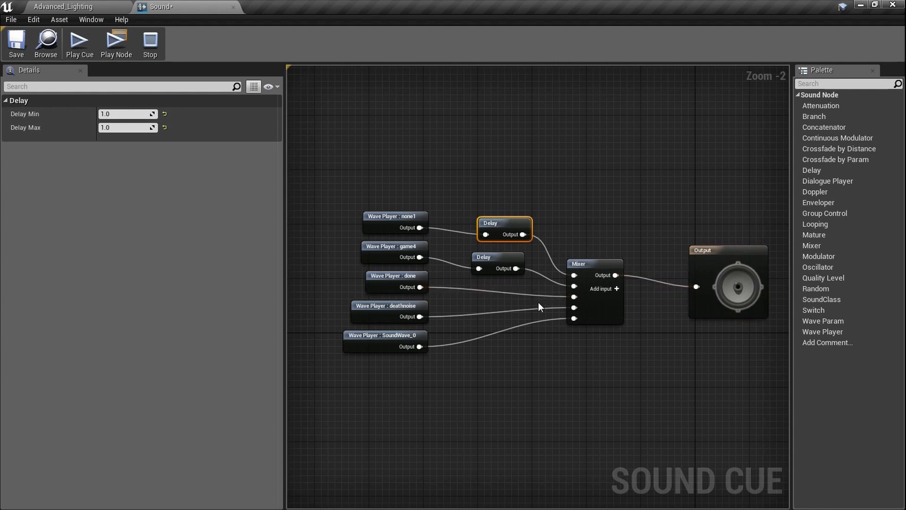
scroll(538, 305, "up", 2)
left_click_drag(614, 376, 492, 194)
key("Delete")
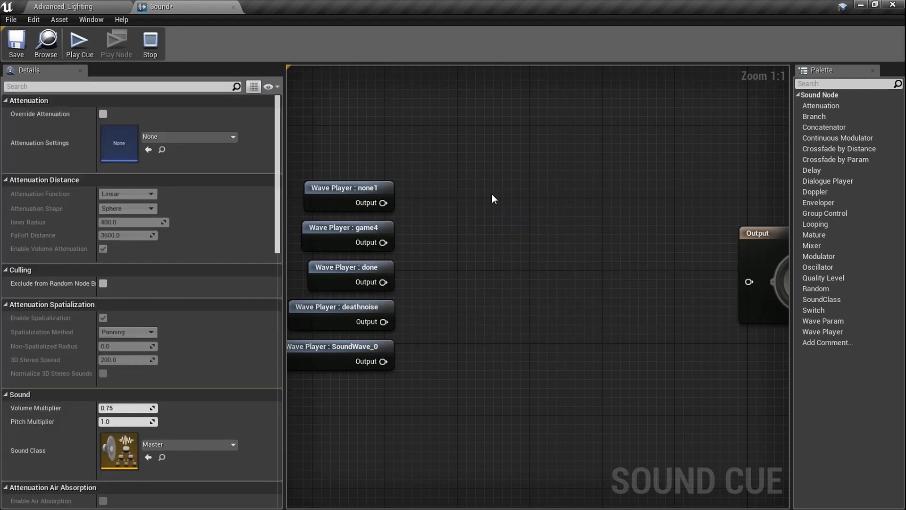
Add an unconnected Concatenator node in the empty area between the Wave Players and the Output node.
scroll(508, 276, "up", 6)
right_click(554, 267)
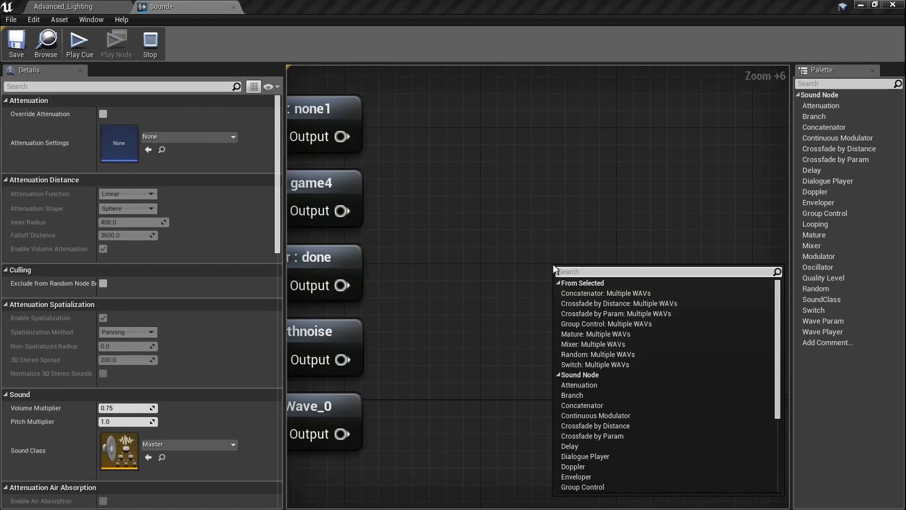
type("con")
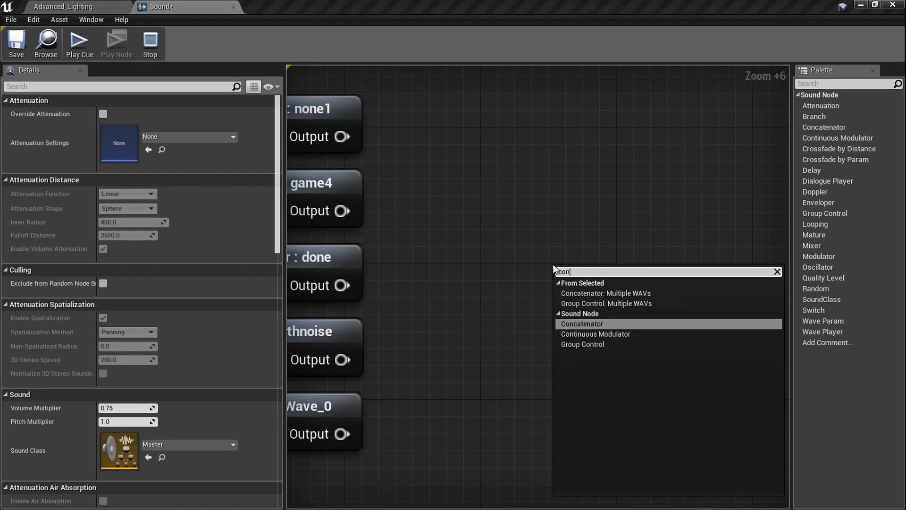
left_click(591, 320)
scroll(593, 320, "up", 1)
right_click_drag(593, 320, 491, 340)
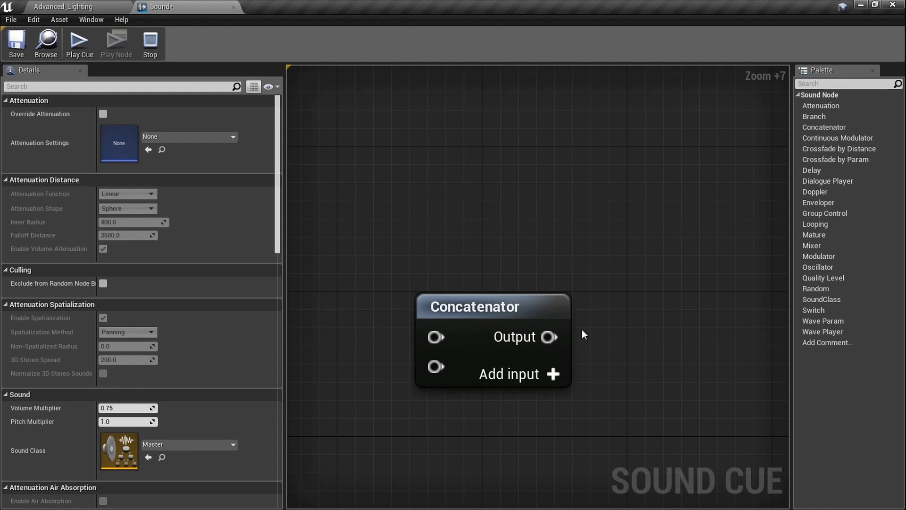
Move the Concatenator higher beside the upper Wave Players and connect none1 and game4 to its two inputs.
right_click_drag(583, 334, 633, 312)
scroll(678, 285, "down", 5)
scroll(613, 307, "up", 5)
mouse_move(523, 330)
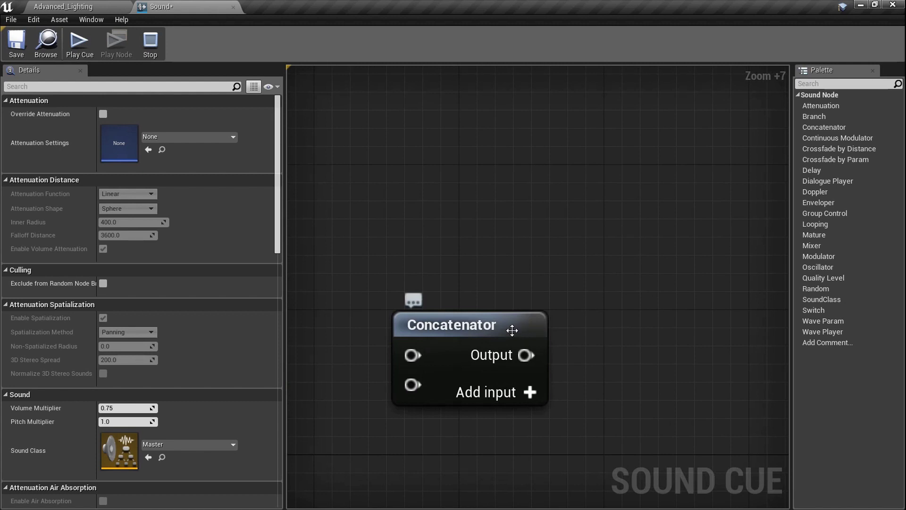
scroll(522, 329, "down", 5)
right_click_drag(641, 341, 595, 325)
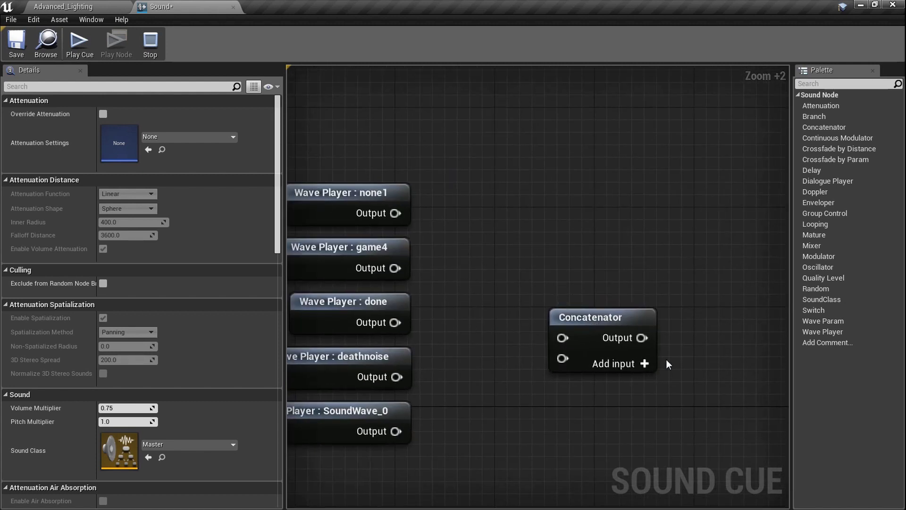
left_click_drag(579, 315, 576, 265)
left_click_drag(402, 214, 401, 268)
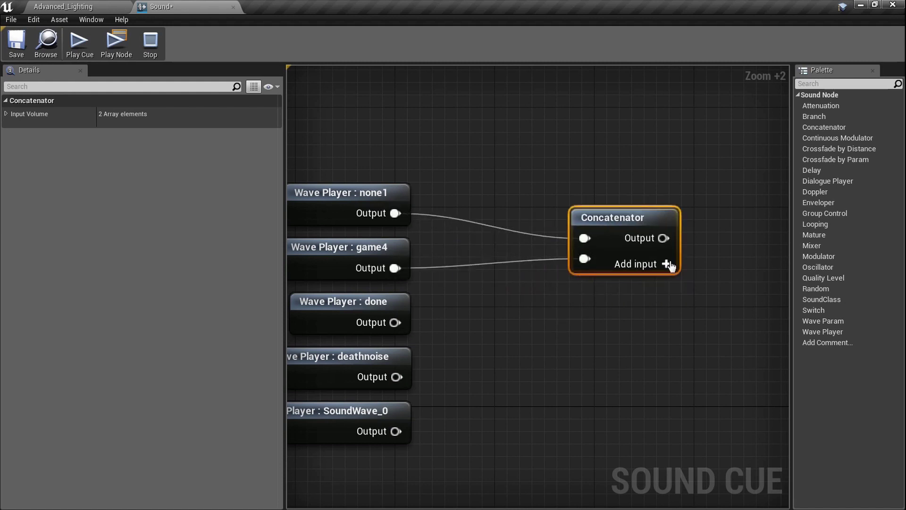
scroll(556, 318, "down", 4)
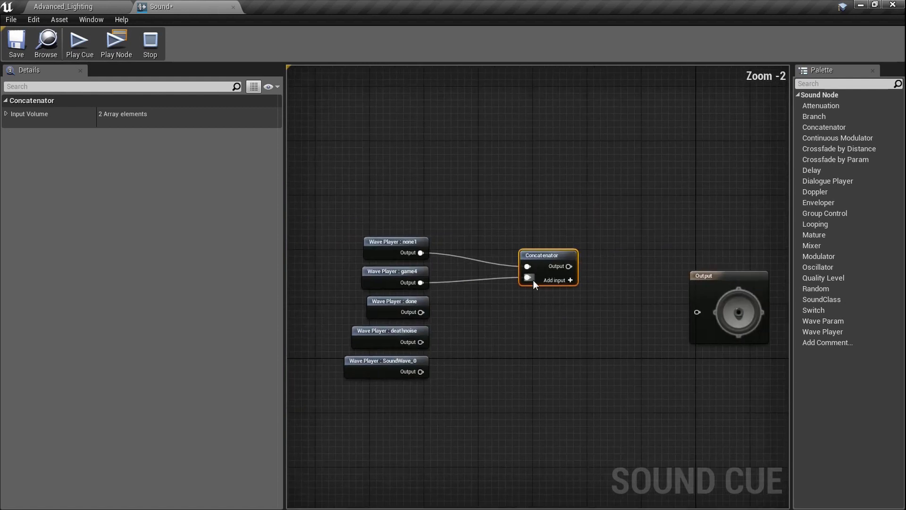
Connect the Concatenator's output to the Output node, move that node closer, and play it.
left_click_drag(569, 265, 645, 259)
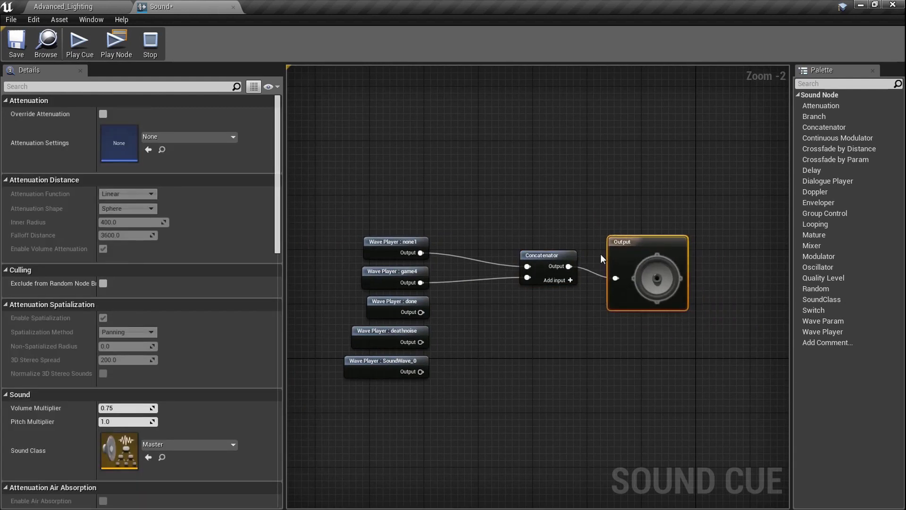
left_click(107, 38)
Add a third input to the Concatenator, connect the done Wave Player to it, and play the Output node.
left_click(570, 280)
left_click_drag(530, 290, 420, 312)
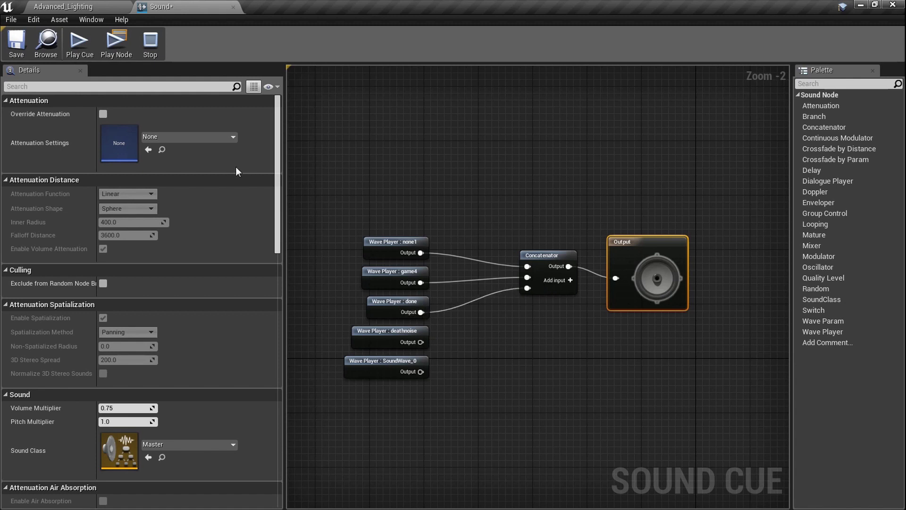
left_click(115, 38)
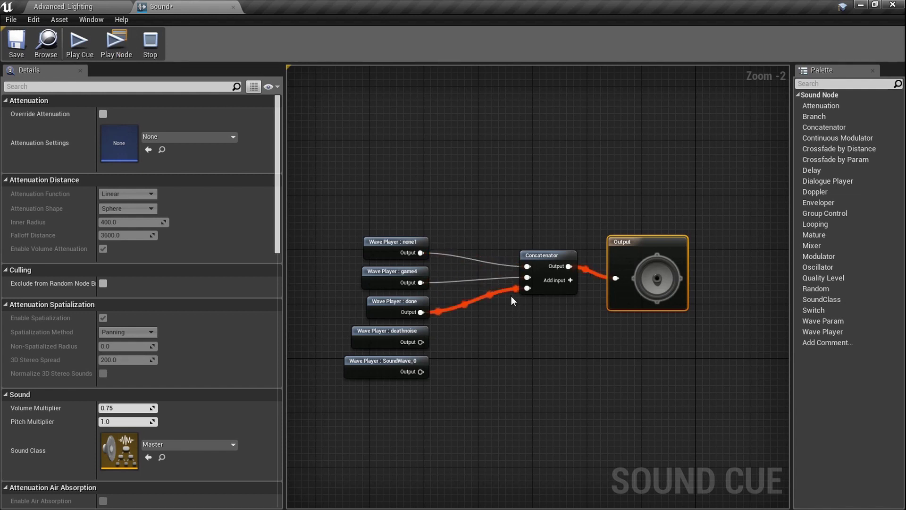
Add two more Concatenator inputs, connect deathnoise and SoundWave_0 to them, and stop the playback.
left_click(570, 281)
left_click(571, 281)
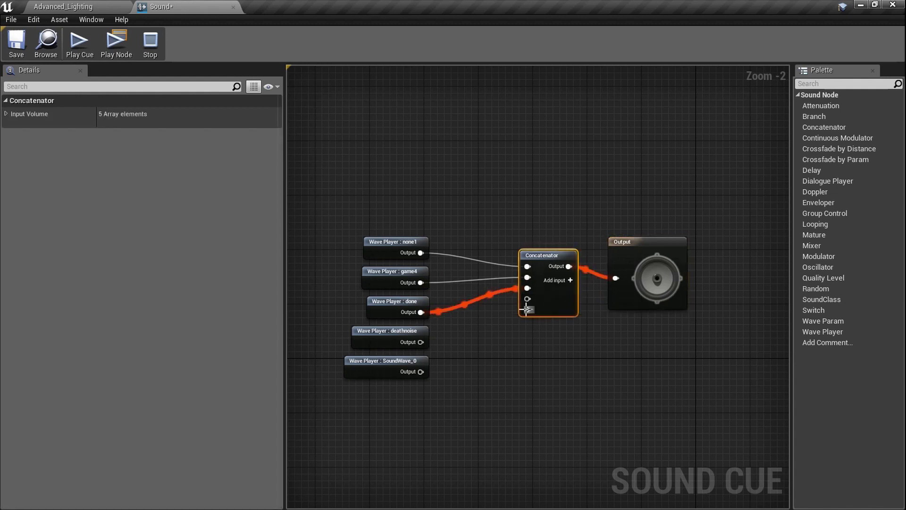
left_click_drag(529, 300, 420, 341)
left_click_drag(423, 376, 528, 309)
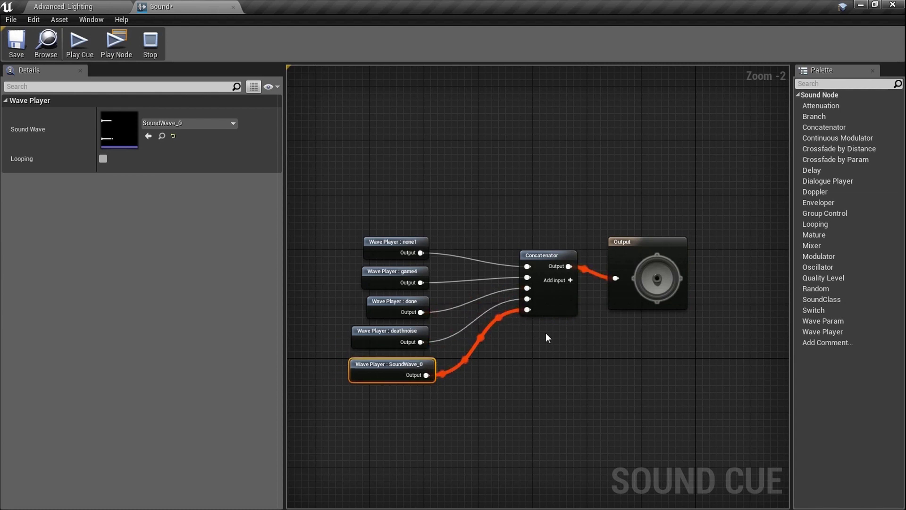
left_click(151, 45)
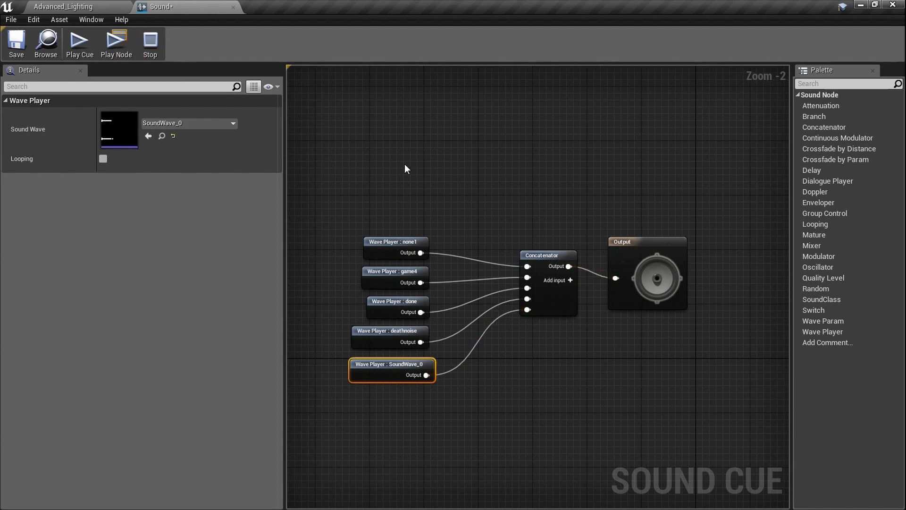
Move the Concatenator slightly lower and closer to the Wave Players.
scroll(508, 315, "up", 5)
scroll(508, 319, "down", 4)
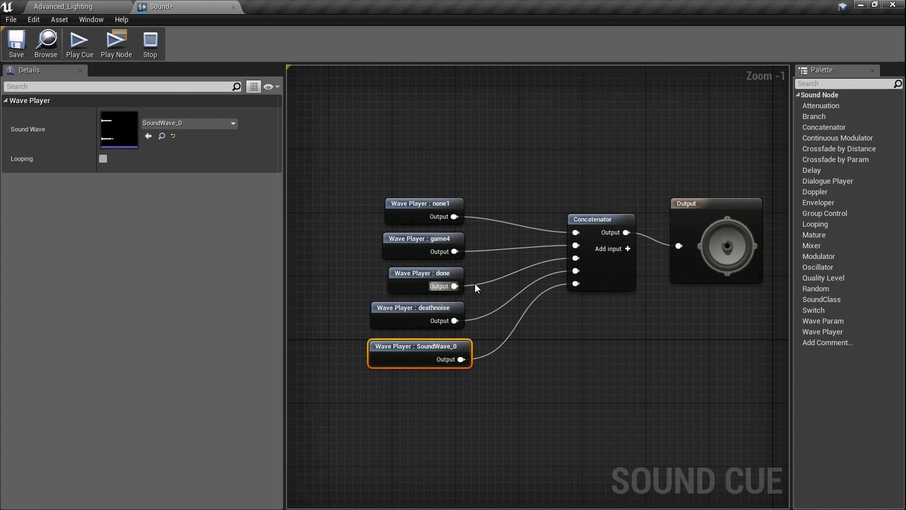
right_click_drag(475, 283, 435, 285)
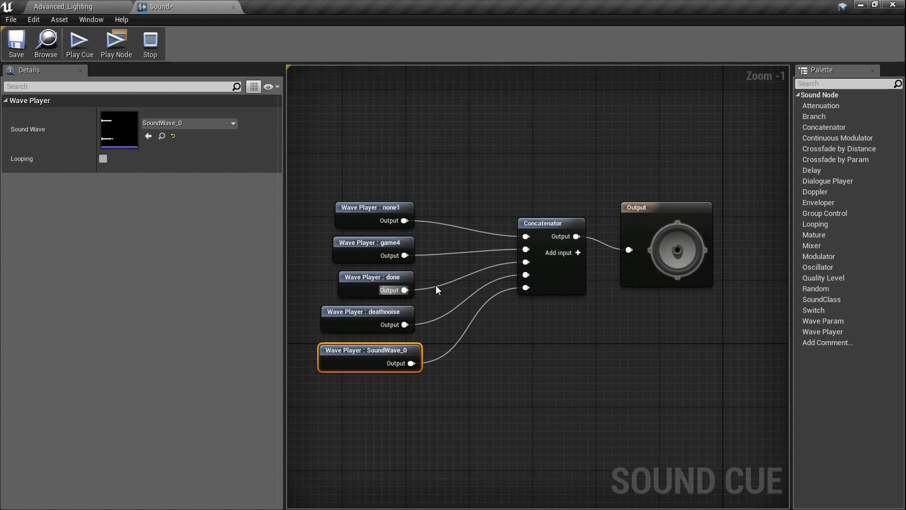
left_click_drag(550, 290, 541, 309)
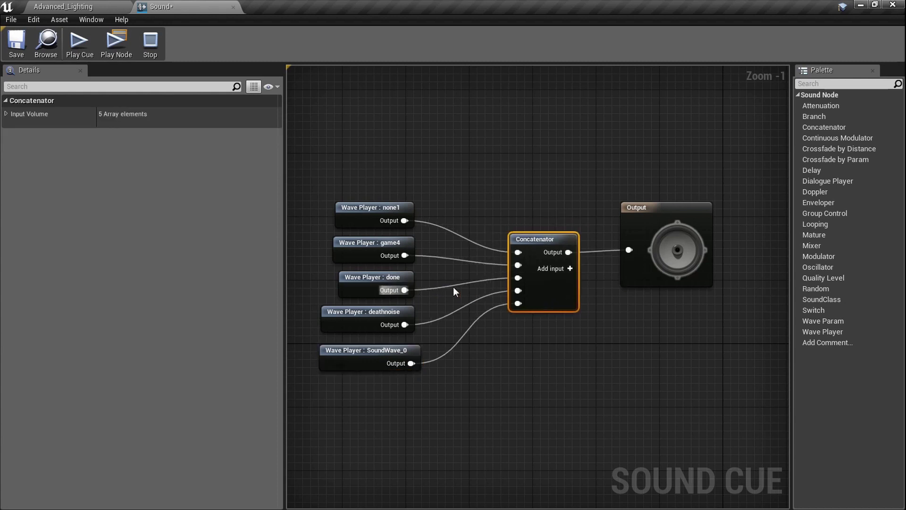
right_click_drag(453, 287, 523, 292)
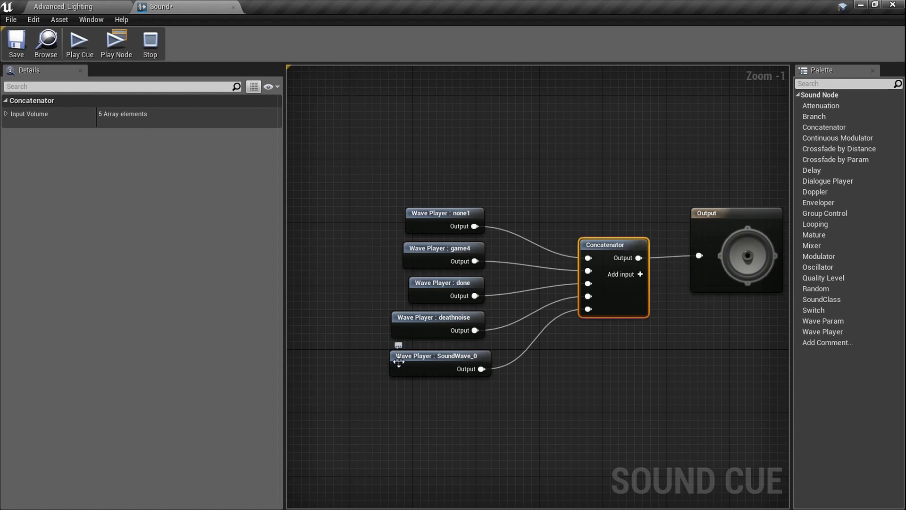
right_click_drag(538, 369, 513, 377)
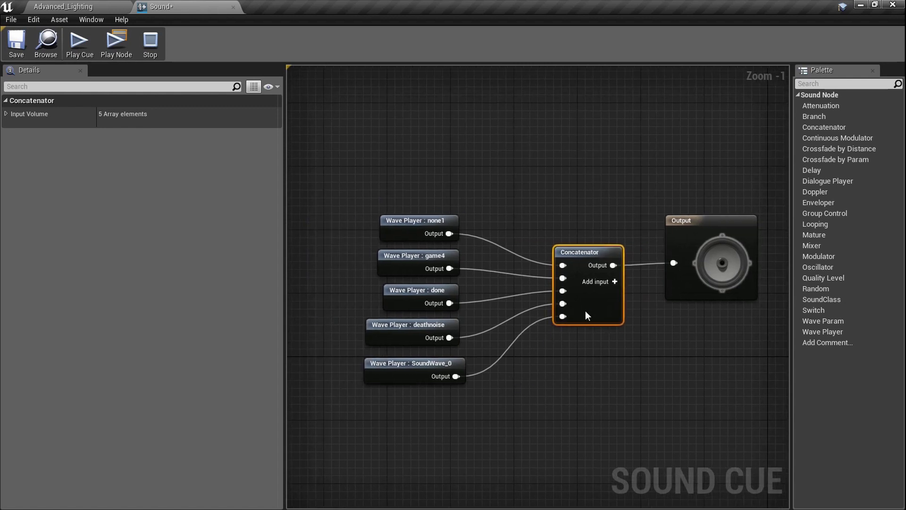
Delete the Concatenator and leave a wider gap between the Wave Players and the Output node.
left_click_drag(601, 377, 600, 279)
key("Delete")
right_click_drag(561, 294, 604, 265)
left_click_drag(564, 384, 379, 187)
left_click(503, 267)
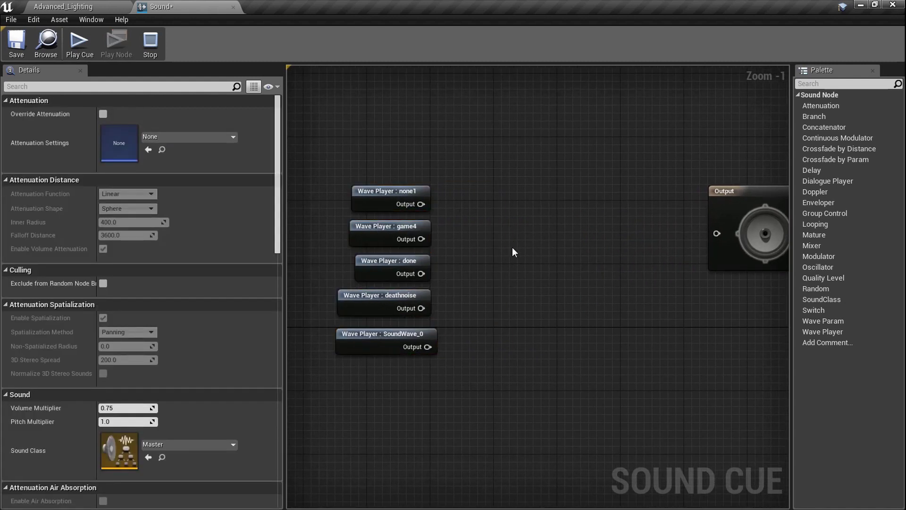
Add a Looping node between the none1 Wave Player and the Output node, connect both sides, and play the Output node.
right_click(513, 248)
type("loop")
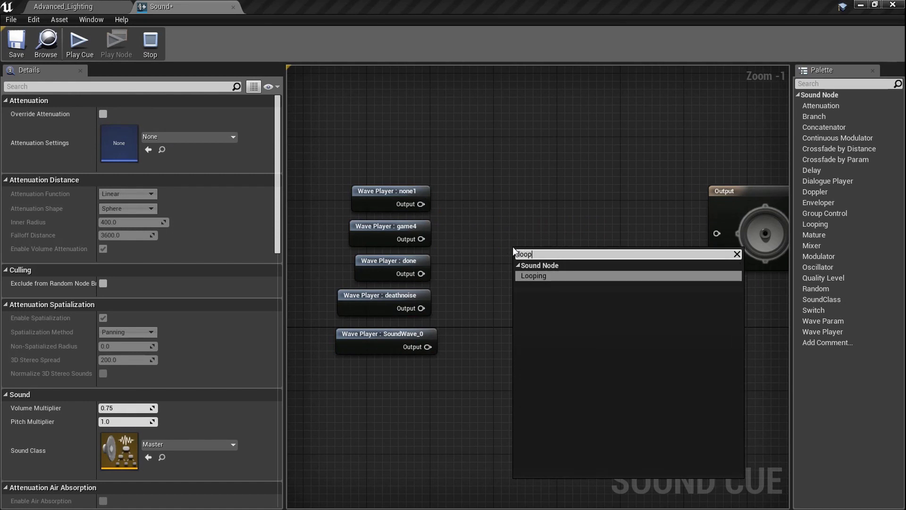
key("Return")
left_click_drag(421, 204, 718, 233)
left_click(780, 201)
left_click(120, 54)
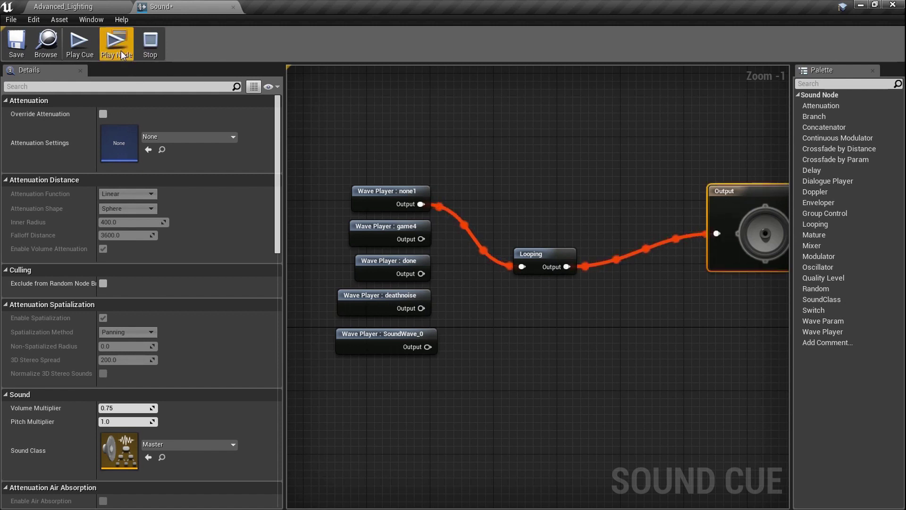
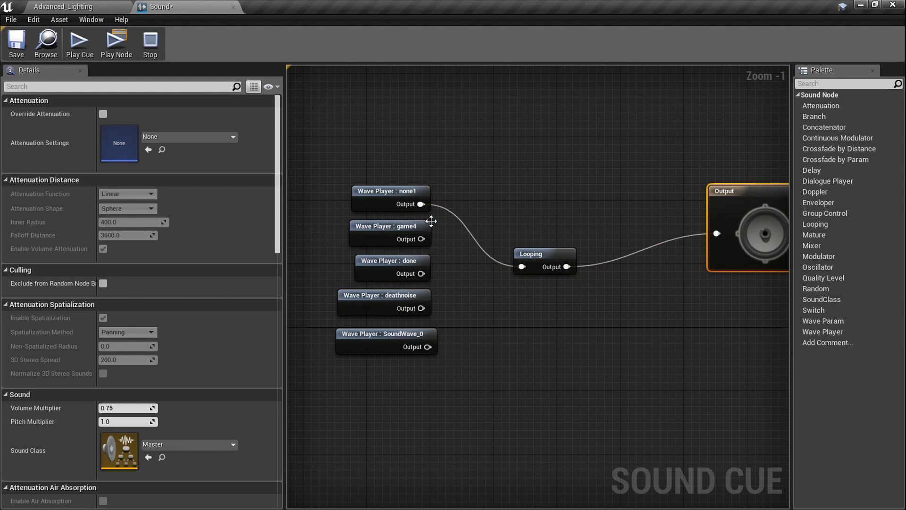
Move the Looping node nearer the Output node and feed it from a new Mixer combining all five Wave Players.
left_click_drag(554, 265, 628, 246)
left_click_drag(451, 350, 407, 171)
right_click(489, 230)
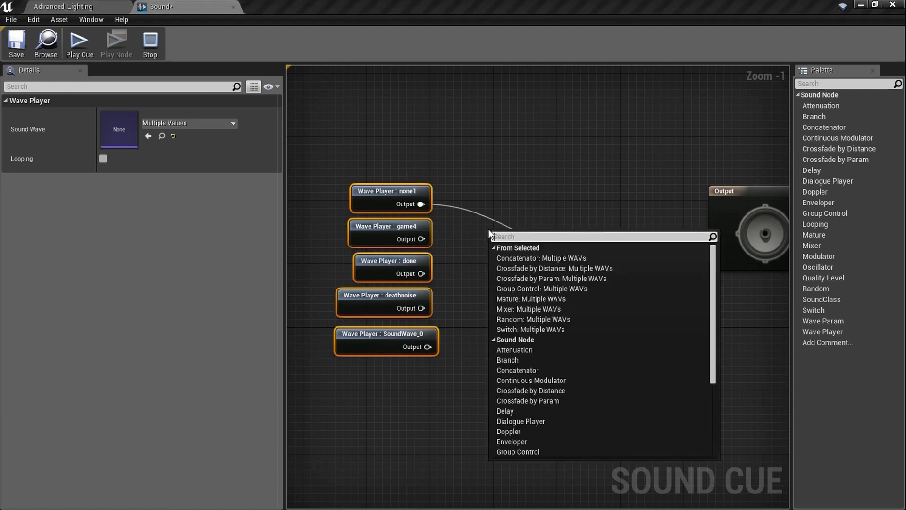
type("mix")
left_click(537, 260)
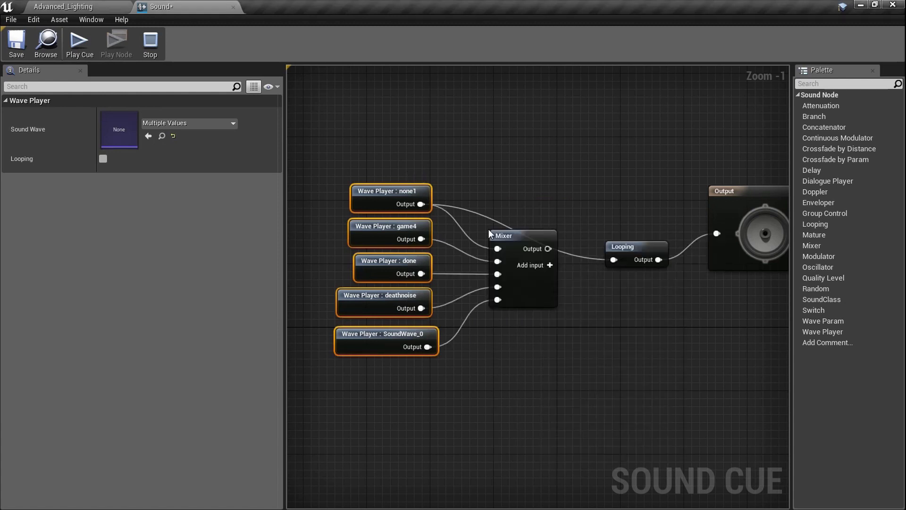
left_click(580, 265)
left_click_drag(548, 249, 614, 261)
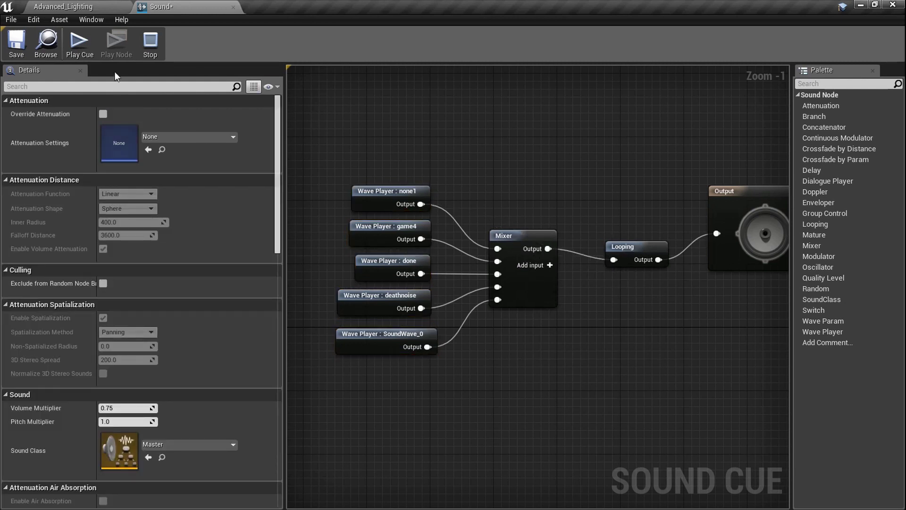
Play the whole cue to hear the five mixed sounds looping, and stop the playback.
left_click(88, 52)
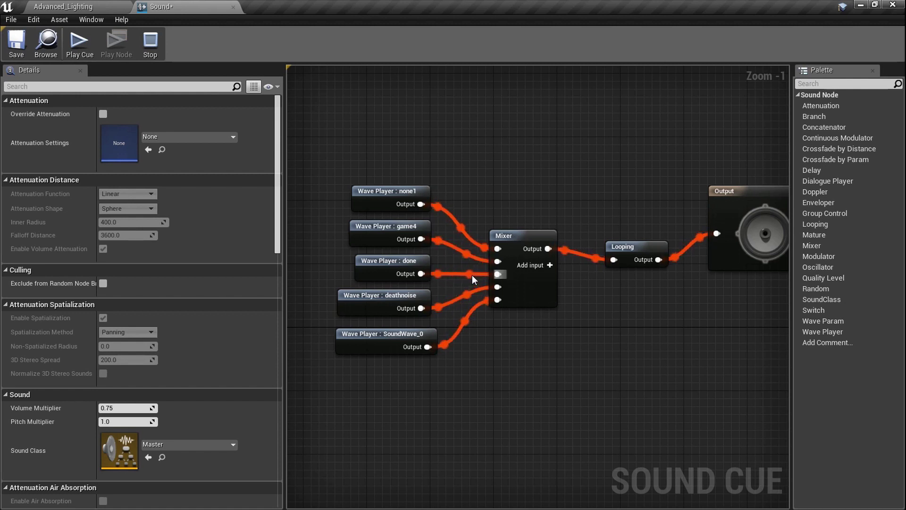
left_click(162, 56)
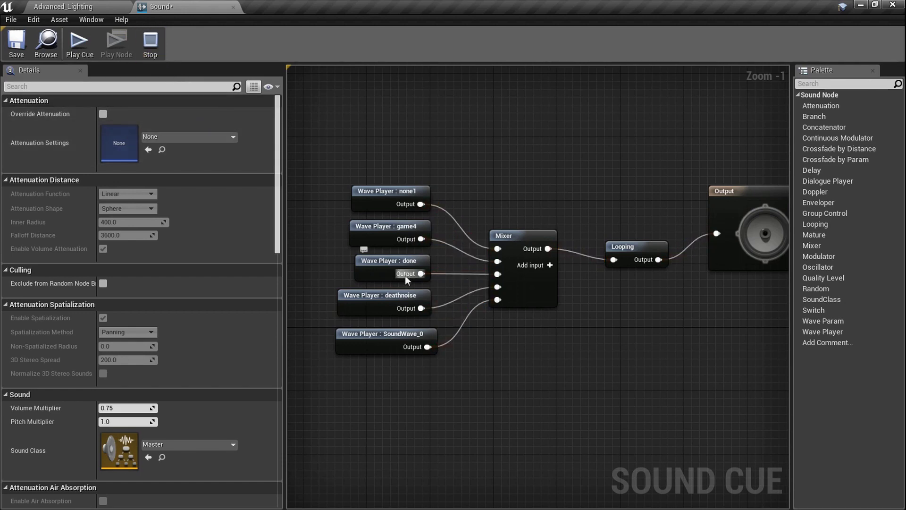
scroll(405, 275, "down", 4)
scroll(507, 302, "up", 5)
right_click_drag(540, 316, 679, 336)
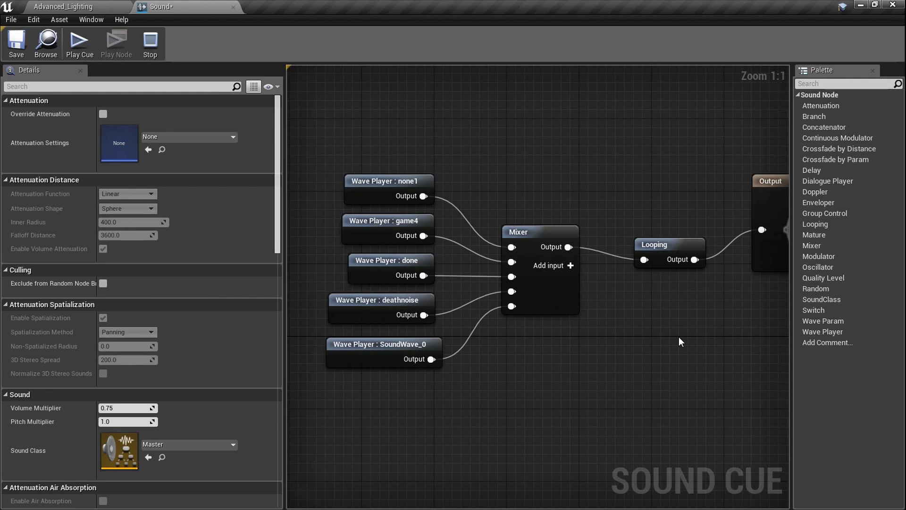
Delete the Mixer and Looping nodes, leaving only the Wave Players and the Output node.
left_click_drag(681, 336, 564, 239)
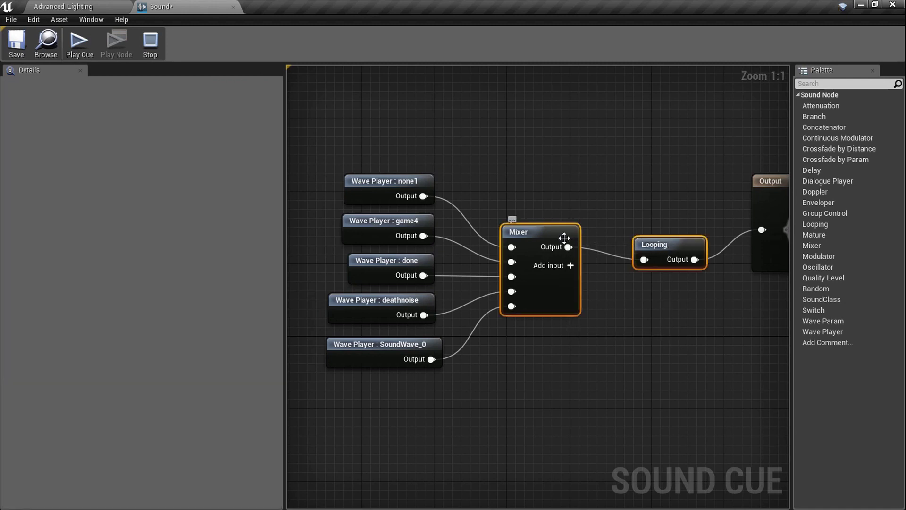
key("Delete")
right_click(518, 259)
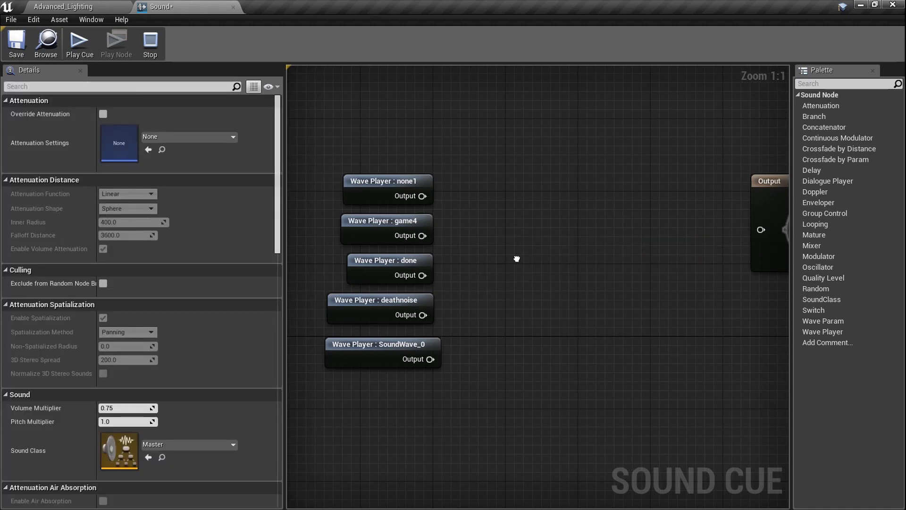
left_click(457, 275)
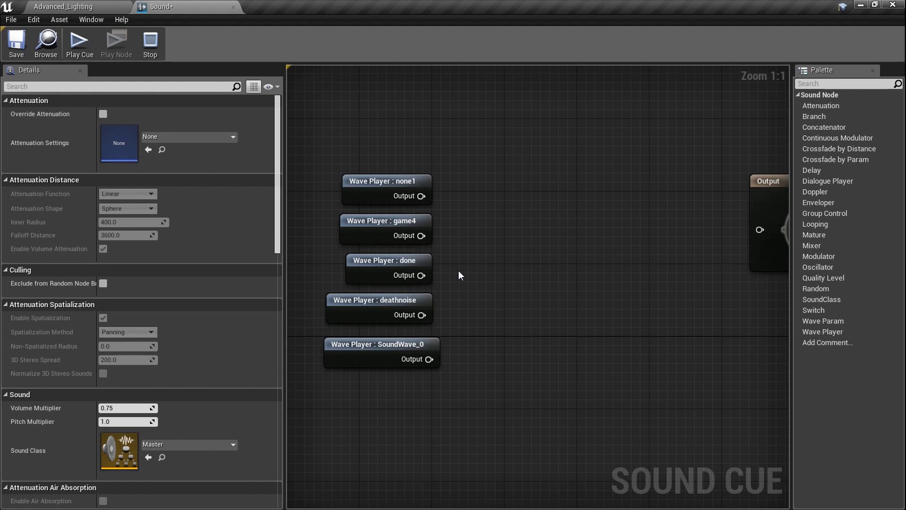
right_click(458, 271)
Add an unconnected Branch node beside the Wave Players and examine its inputs and output up close.
right_click(496, 265)
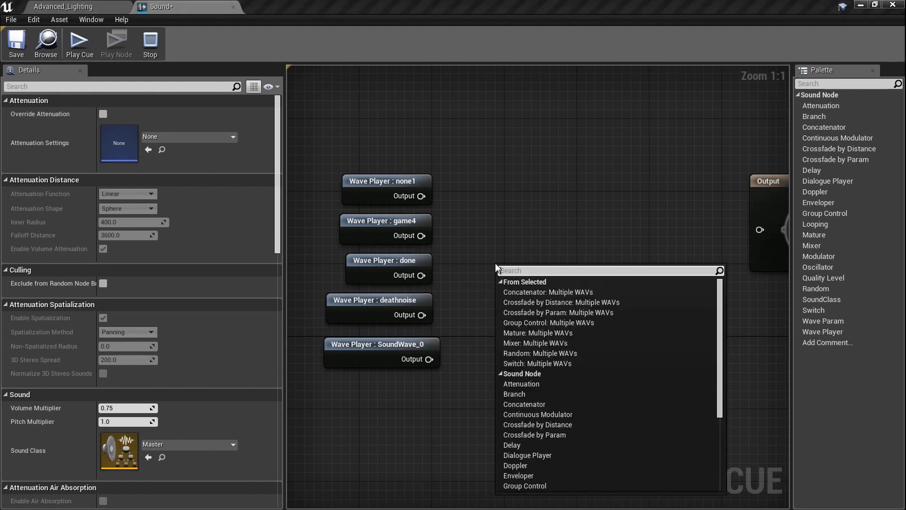
scroll(562, 361, "down", 5)
scroll(581, 427, "up", 3)
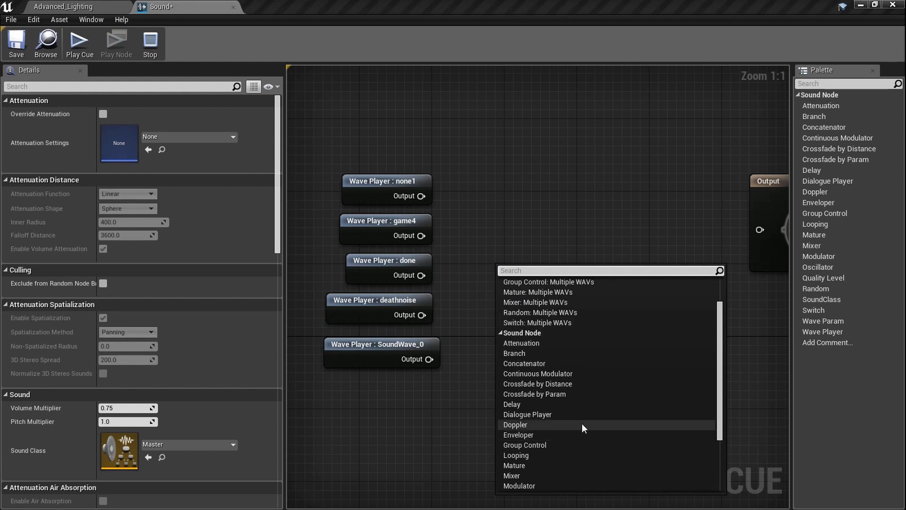
left_click(589, 354)
scroll(583, 332, "up", 7)
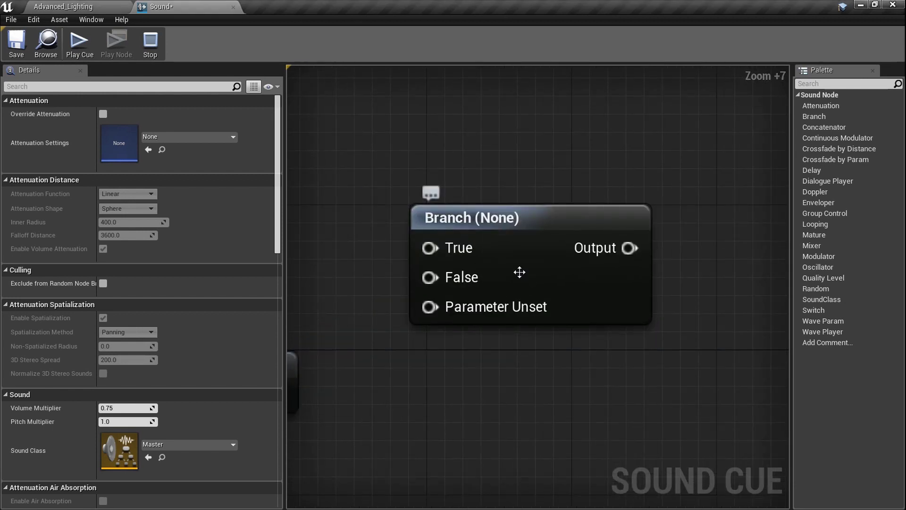
Delete the unconnected Branch node.
scroll(520, 270, "down", 7)
left_click(521, 270)
key("Delete")
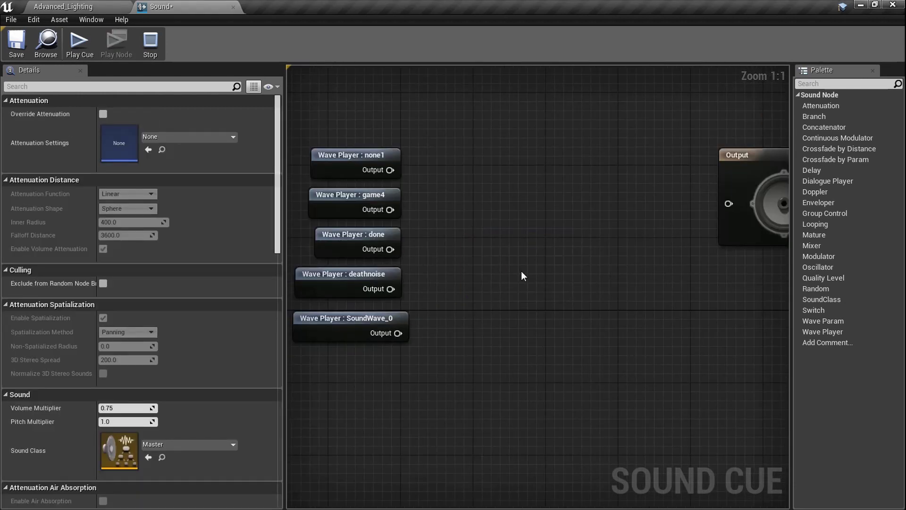
Add an unconnected Wave Param node beside the lower Wave Players to view its settings, and delete it.
right_click(504, 302)
scroll(594, 244, "down", 3)
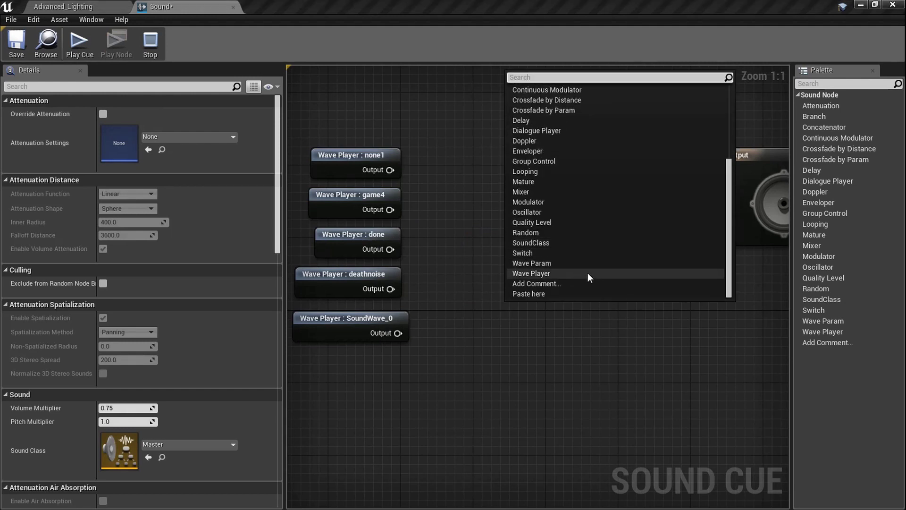
left_click(607, 265)
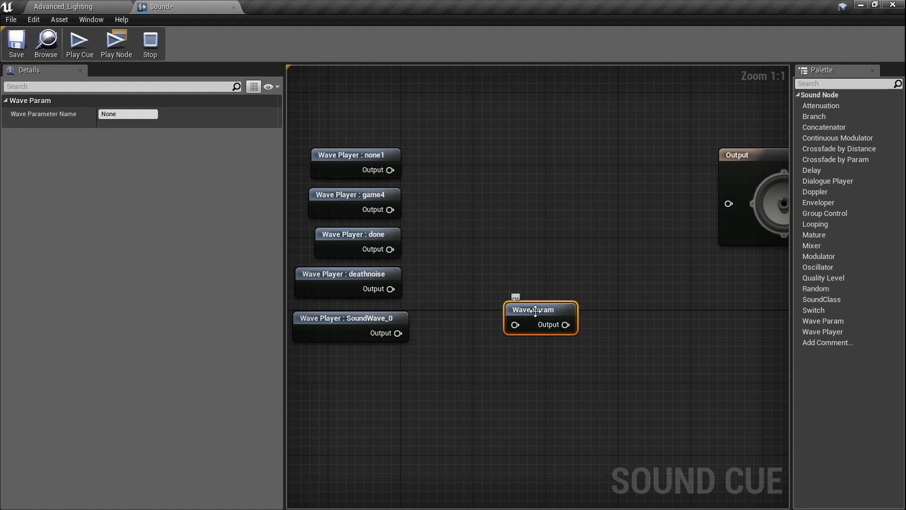
key("Delete")
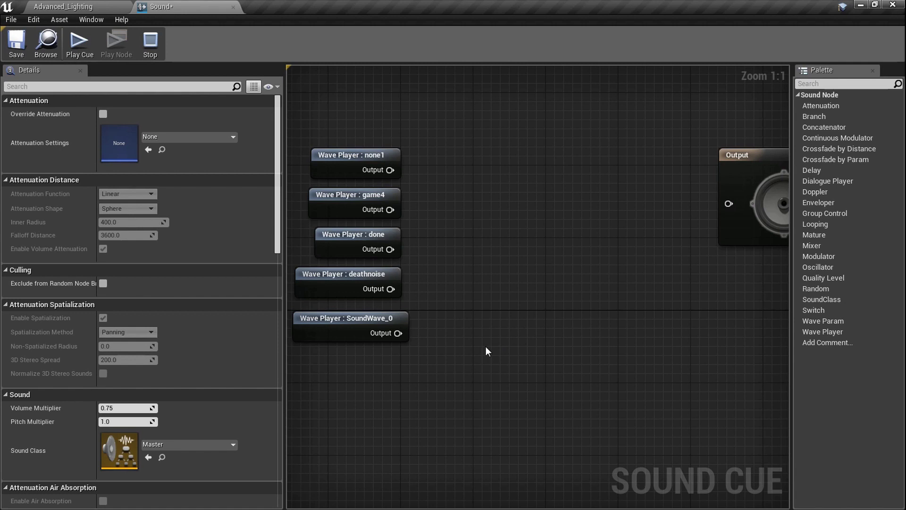
Return to the Advanced_Lighting level and look around the platform in the scene.
left_click(99, 6)
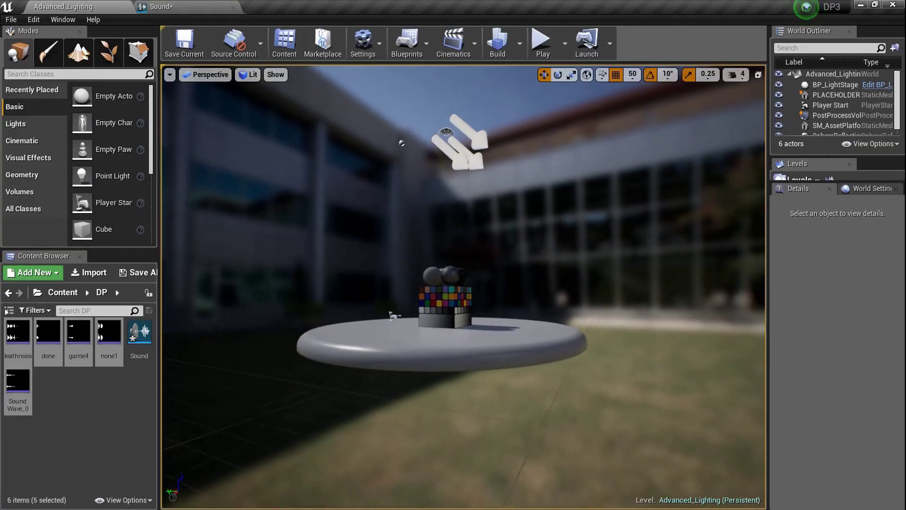
right_click_drag(415, 283, 519, 284)
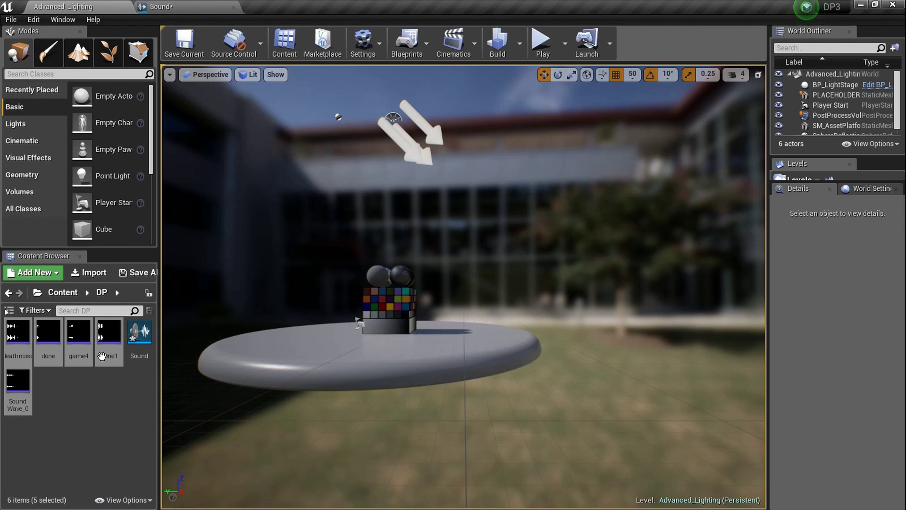
left_click(105, 356)
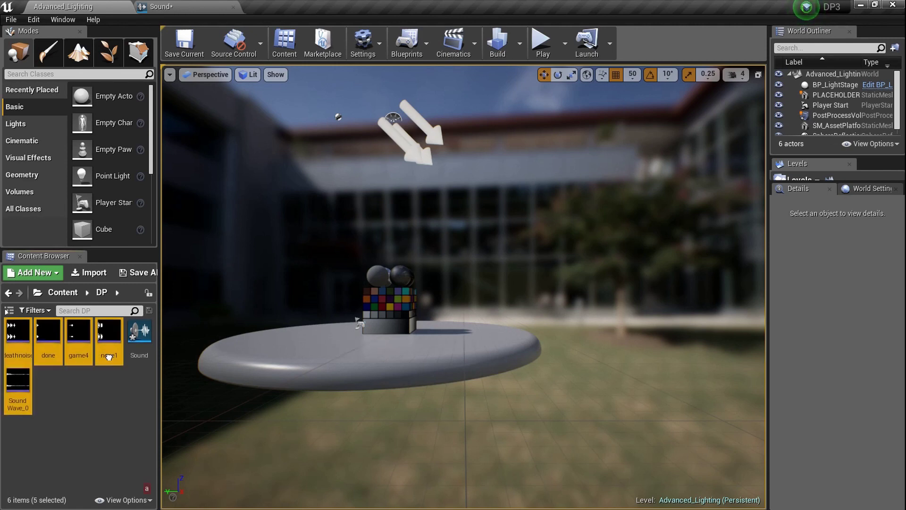
left_click_drag(255, 328, 292, 317)
key("a")
left_click(360, 386)
key("s")
right_click_drag(360, 386, 439, 369)
key("a")
key("s")
key("e")
right_click_drag(360, 386, 362, 386)
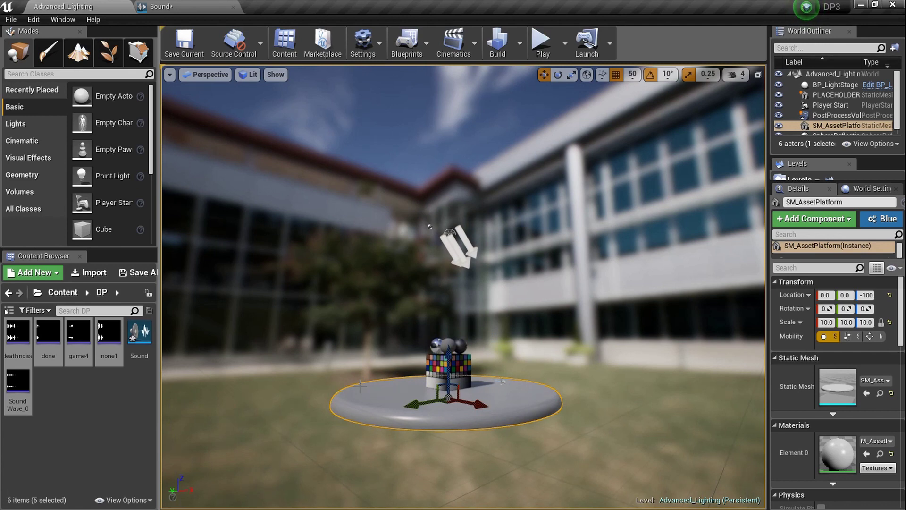
right_click_drag(360, 385, 404, 386)
key("a")
key("q")
left_click_drag(328, 378, 360, 385, "alt")
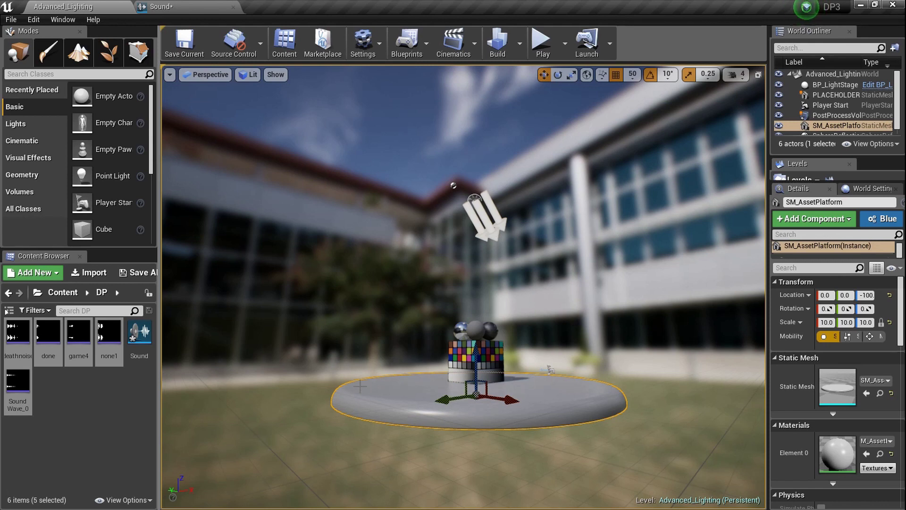
right_click_drag(360, 386, 446, 391)
key("a")
left_click_drag(547, 358, 524, 328, "alt")
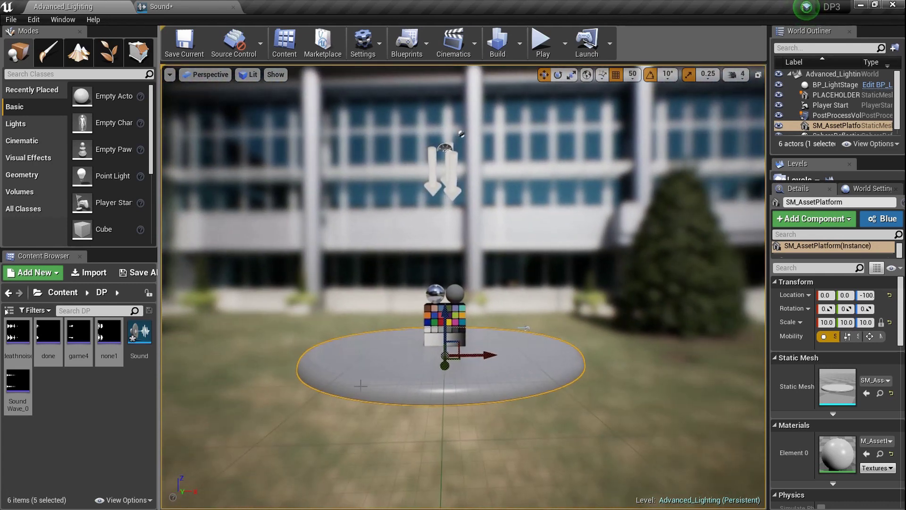
left_click_drag(360, 385, 330, 383, "alt")
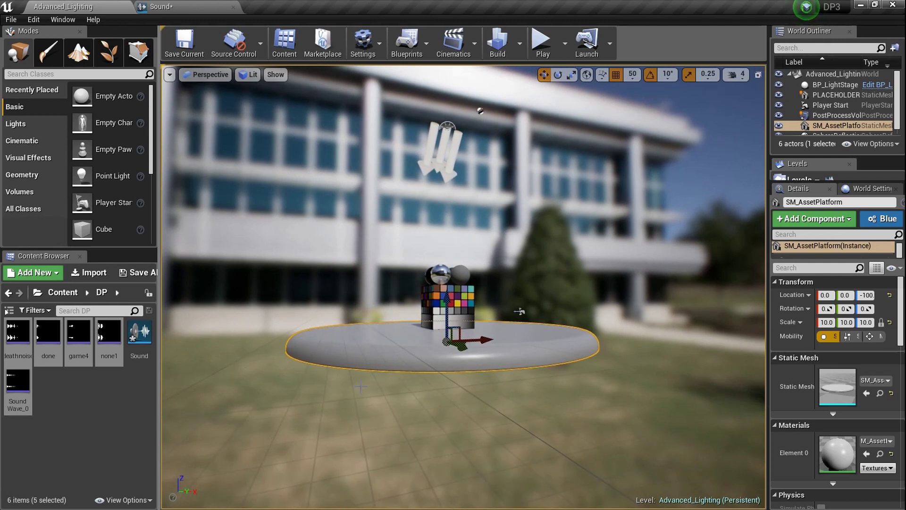
key("w")
key("a")
right_click_drag(360, 385, 361, 386)
key("s")
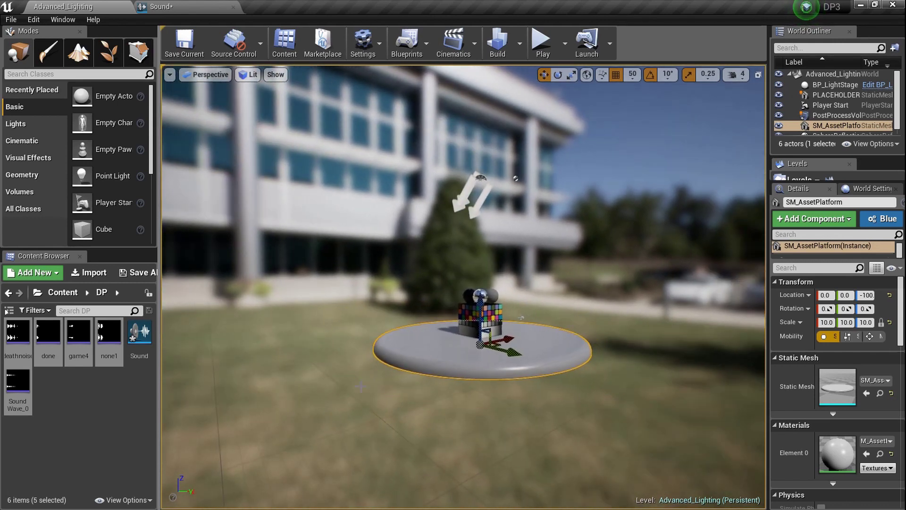